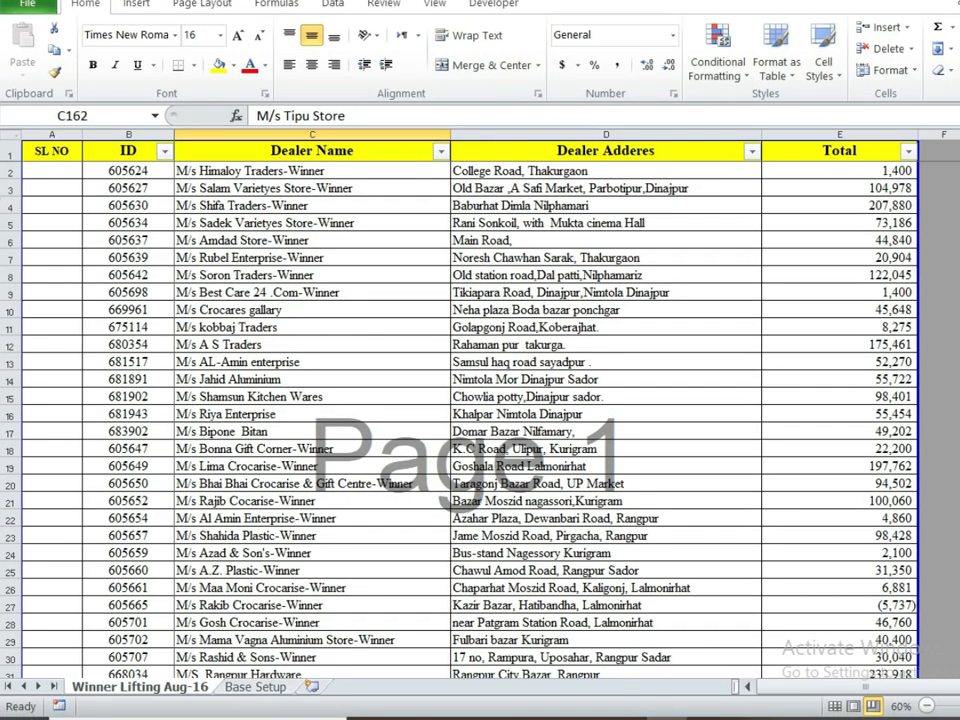
# Step: Browse the dealer list, selecting various dealer name and address cells
pyautogui.moveTo(957, 186)
pyautogui.mouseDown()
pyautogui.moveTo(957, 395)
pyautogui.moveTo(957, 186)
pyautogui.mouseUp()
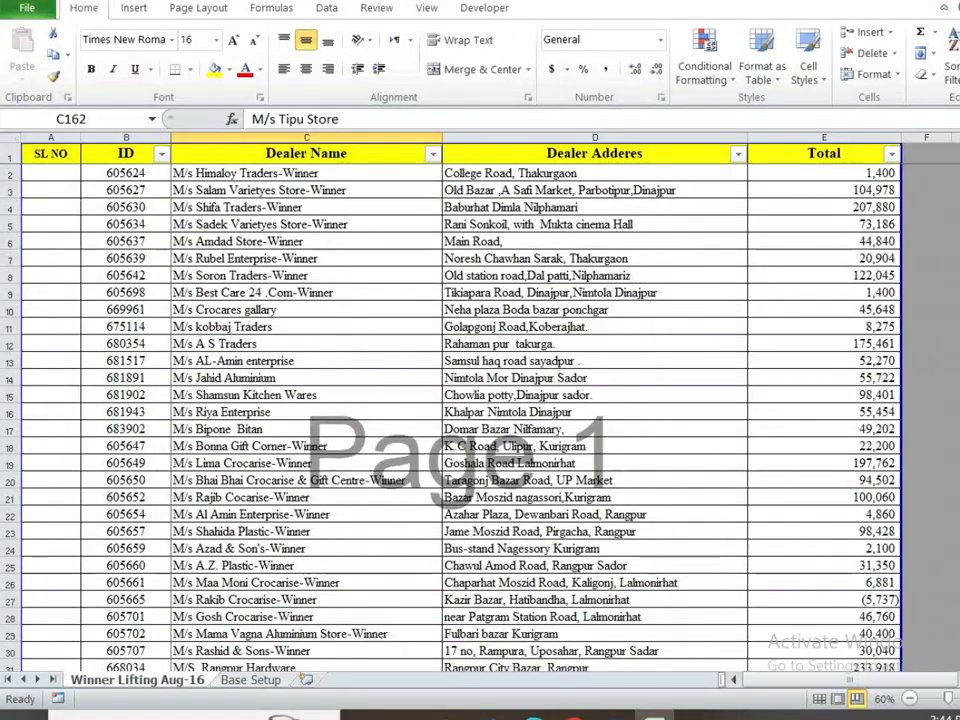
pyautogui.click(430, 189)
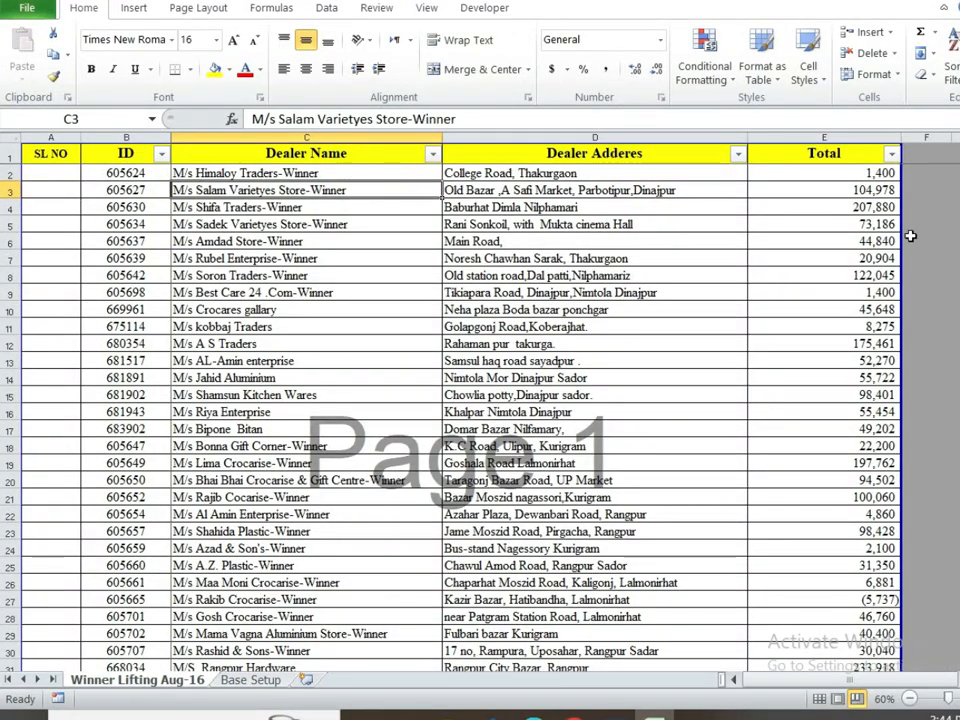
pyautogui.moveTo(957, 192)
pyautogui.mouseDown()
pyautogui.moveTo(957, 365)
pyautogui.moveTo(957, 185)
pyautogui.mouseUp()
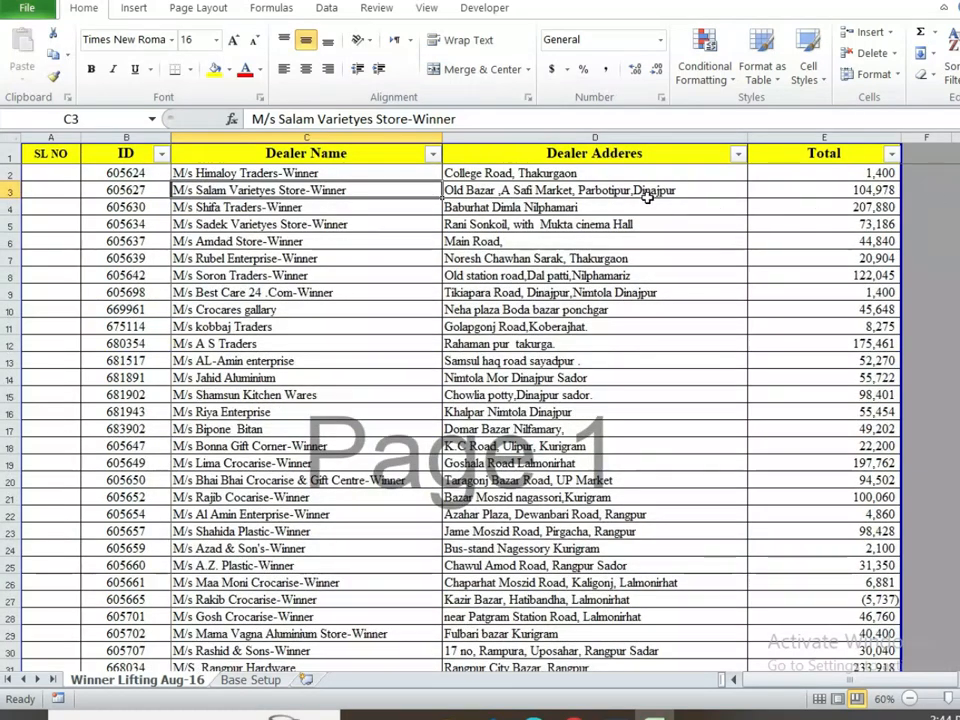
pyautogui.moveTo(645, 193); pyautogui.dragTo(305, 530)
pyautogui.click(288, 241)
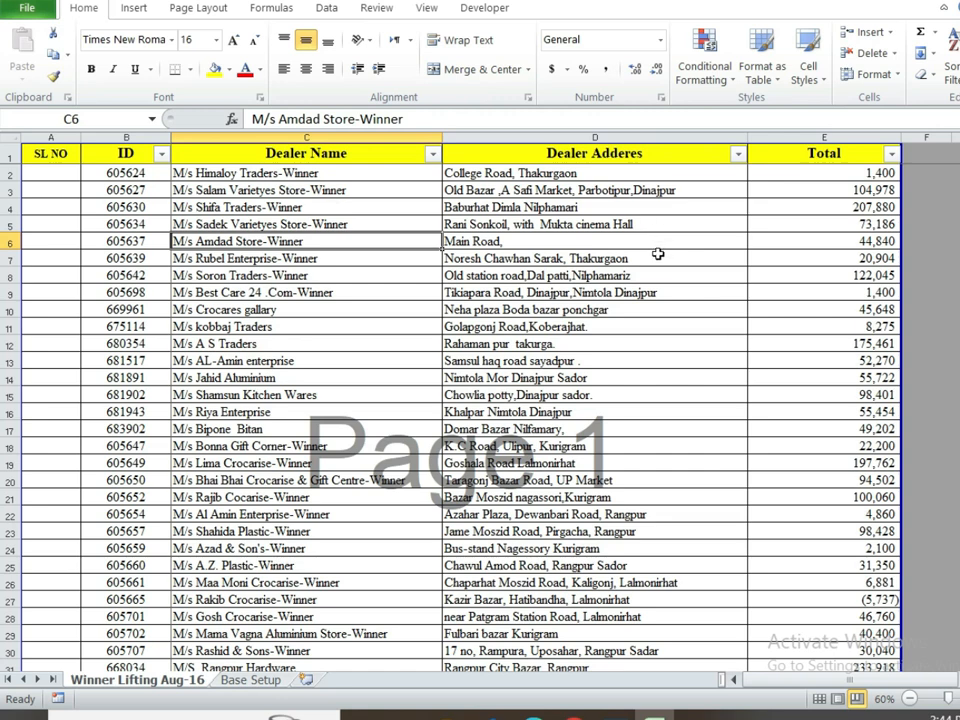
pyautogui.moveTo(957, 188)
pyautogui.mouseDown()
pyautogui.moveTo(957, 344)
pyautogui.moveTo(957, 188)
pyautogui.mouseUp()
pyautogui.moveTo(826, 176); pyautogui.dragTo(54, 516)
pyautogui.click(250, 343)
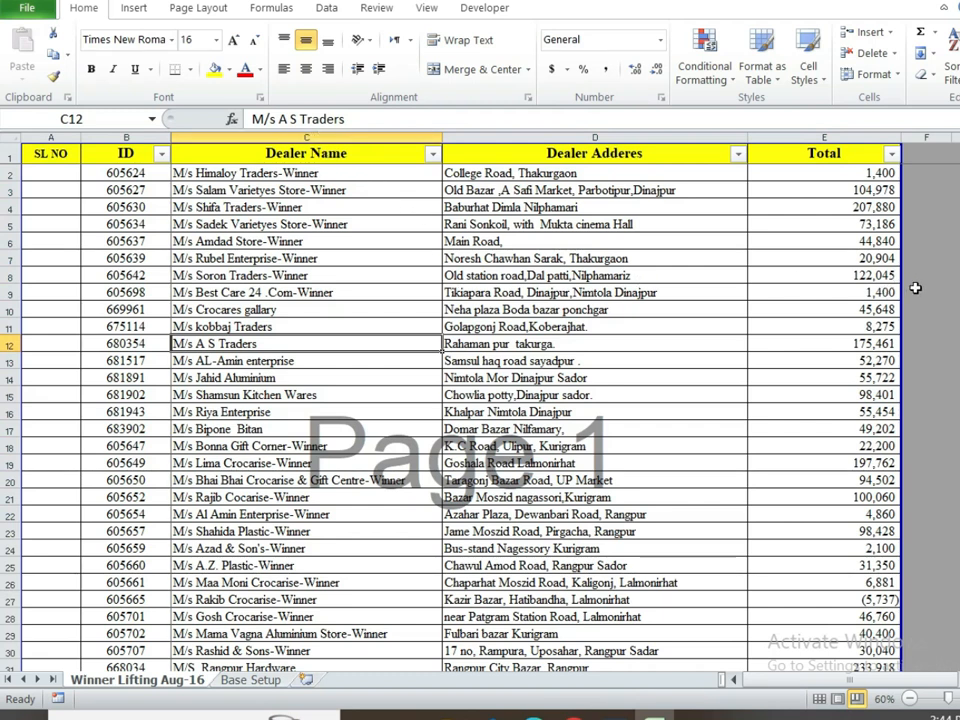
# Step: Select the header row from SL NO to Total and copy it
pyautogui.click(165, 241)
pyautogui.moveTo(55, 153); pyautogui.dragTo(720, 150)
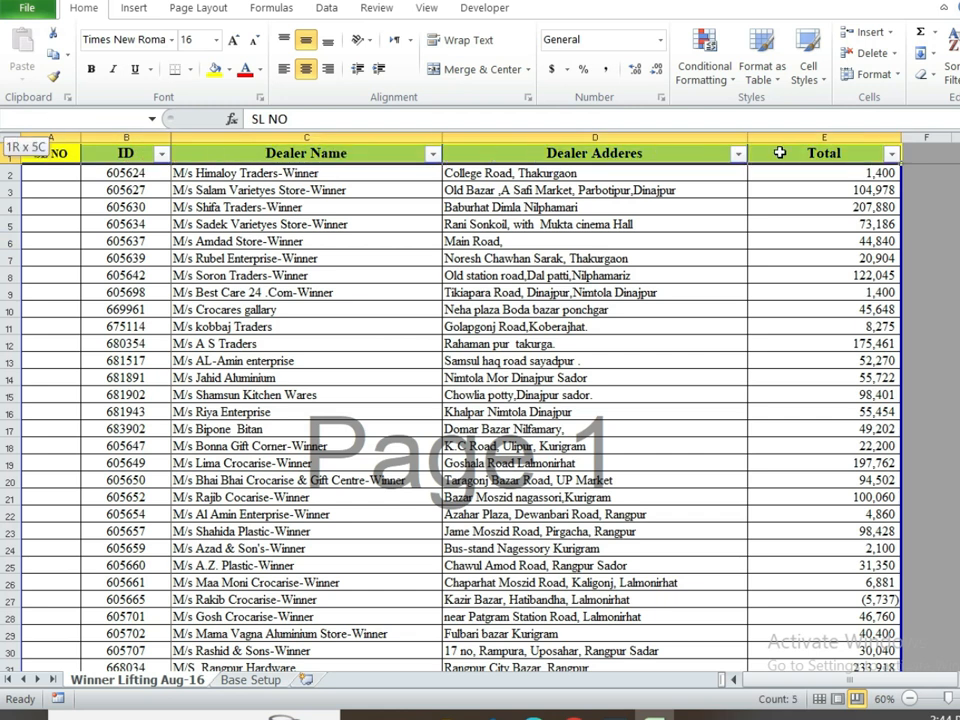
pyautogui.click(312, 258)
pyautogui.click(125, 157)
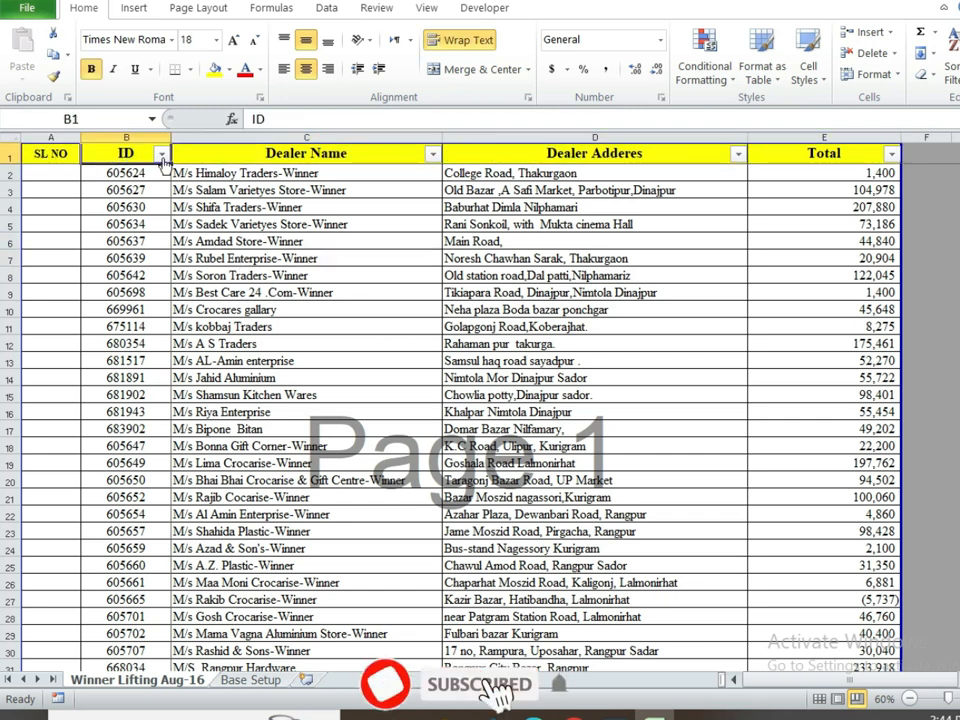
pyautogui.click(339, 152)
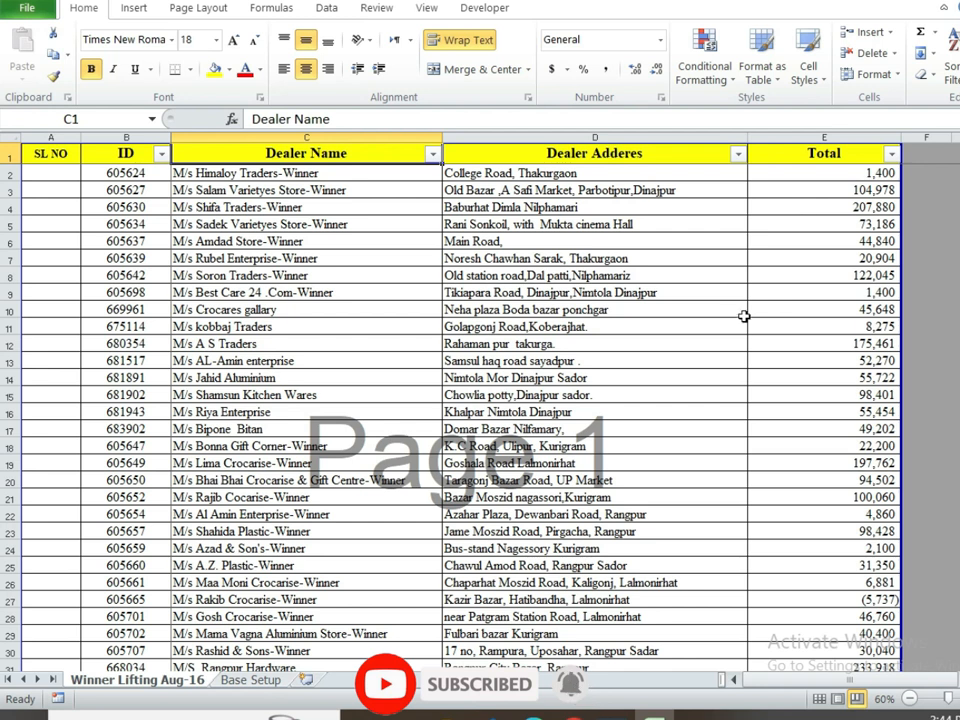
pyautogui.click(664, 256)
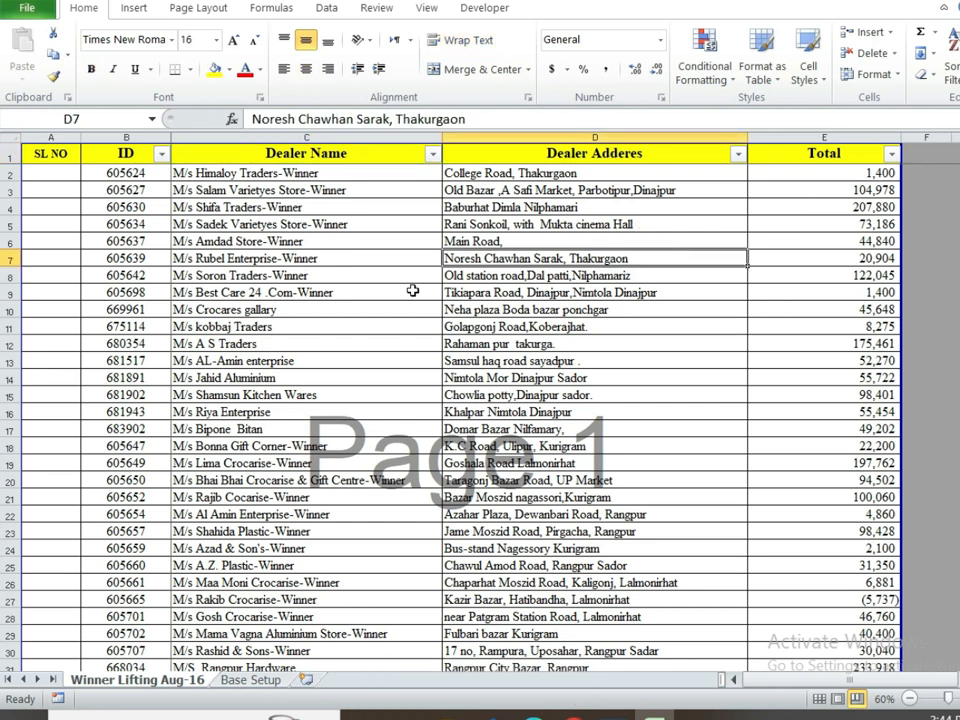
pyautogui.moveTo(55, 156); pyautogui.dragTo(761, 154)
pyautogui.hotkey('ctrl', 'c')
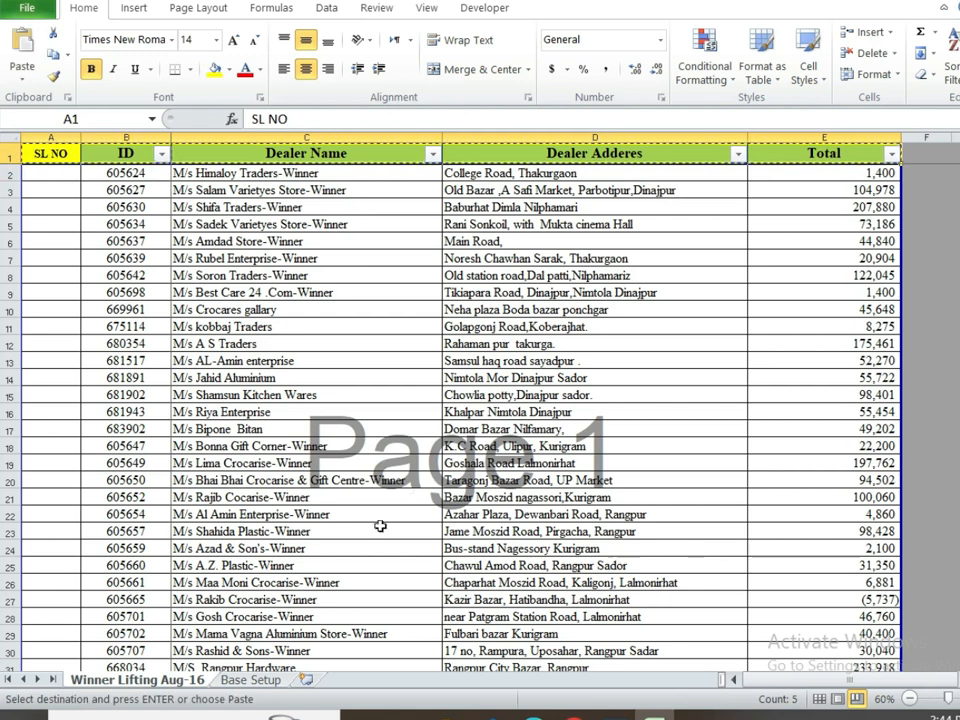
pyautogui.scroll(-12, 450, 420)
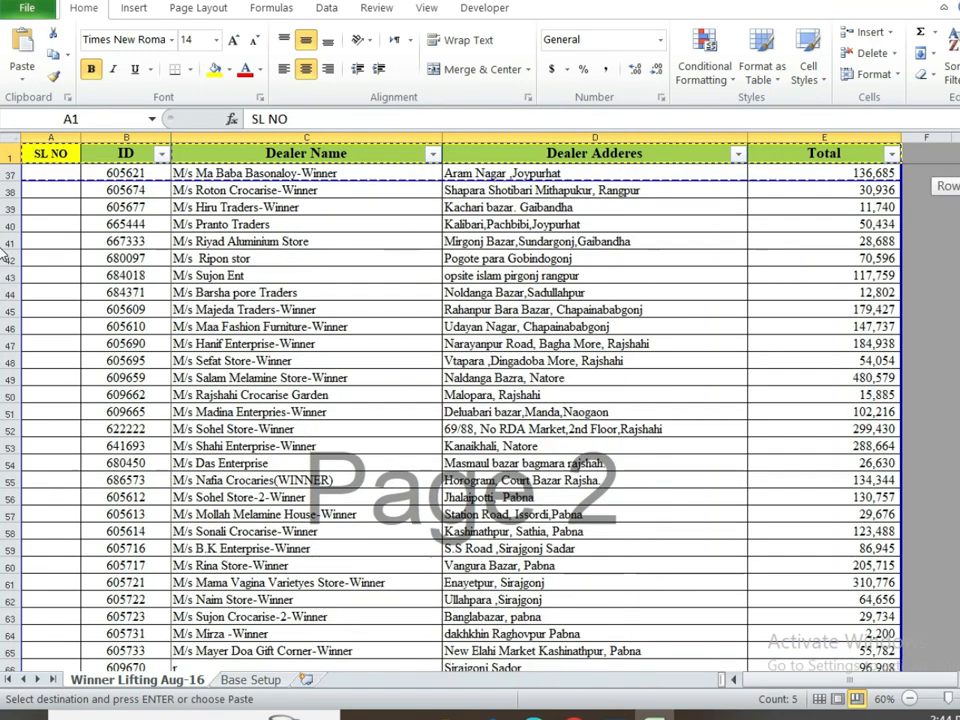
pyautogui.scroll(4, 450, 420)
pyautogui.scroll(2, 450, 420)
pyautogui.scroll(4, 183, 410)
pyautogui.scroll(-6, 183, 410)
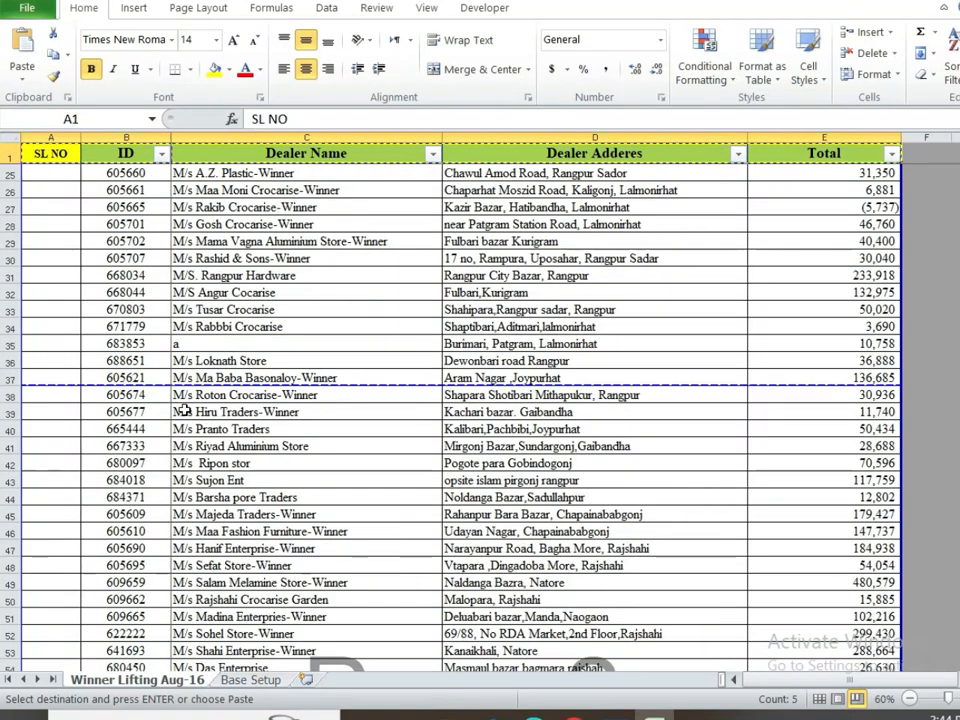
pyautogui.click(64, 390)
pyautogui.hotkey('ctrl', 'v')
pyautogui.click(569, 430)
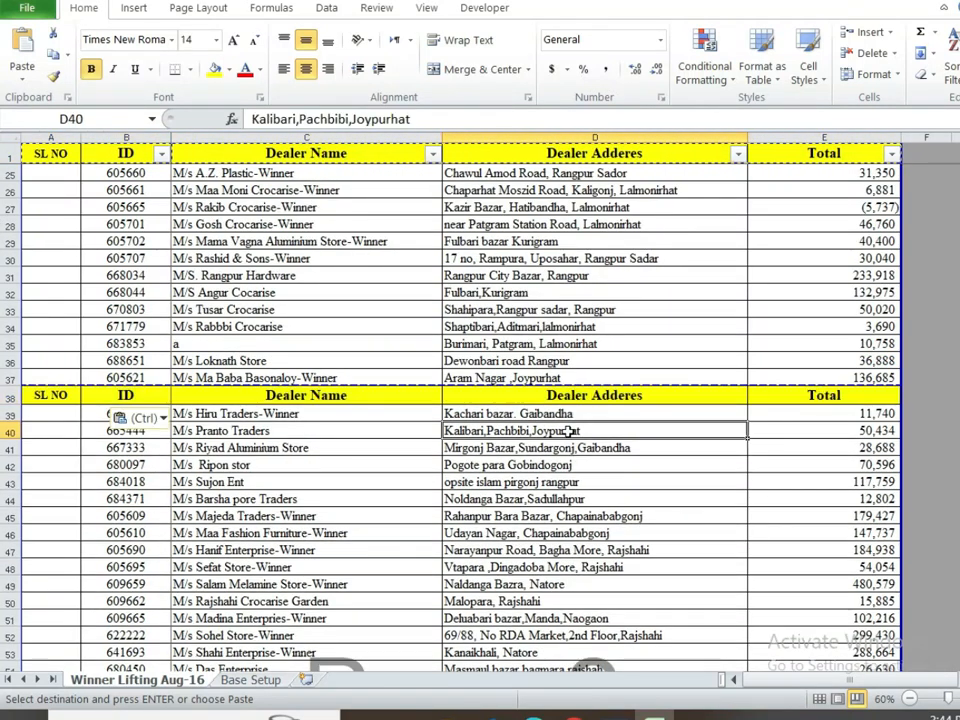
pyautogui.press('Up')
pyautogui.press('Up')
pyautogui.press('Up')
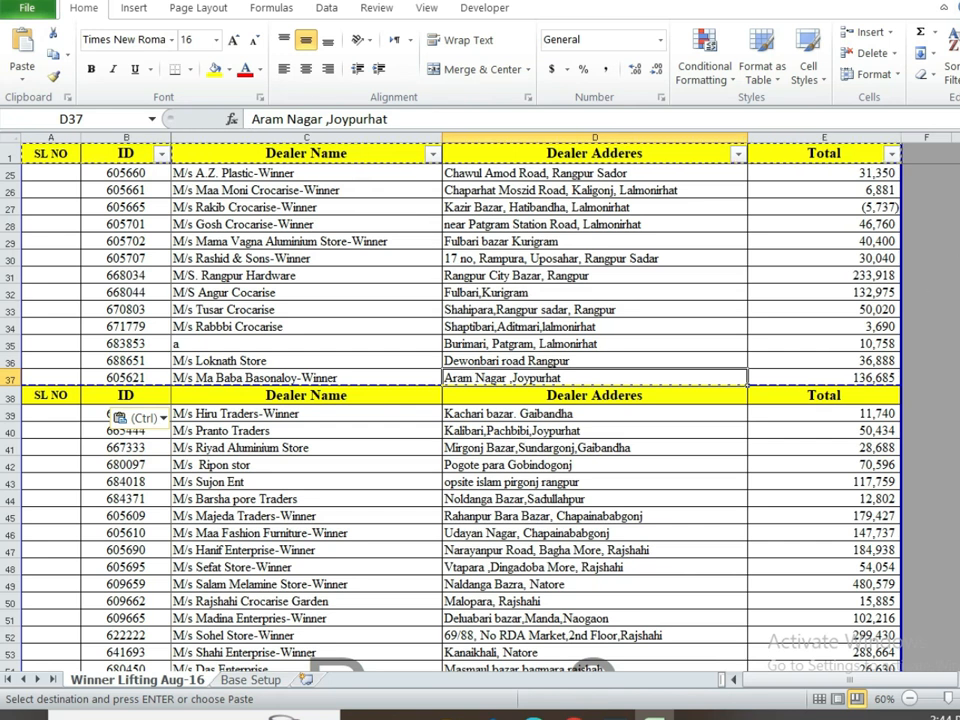
pyautogui.moveTo(958, 211); pyautogui.dragTo(958, 150)
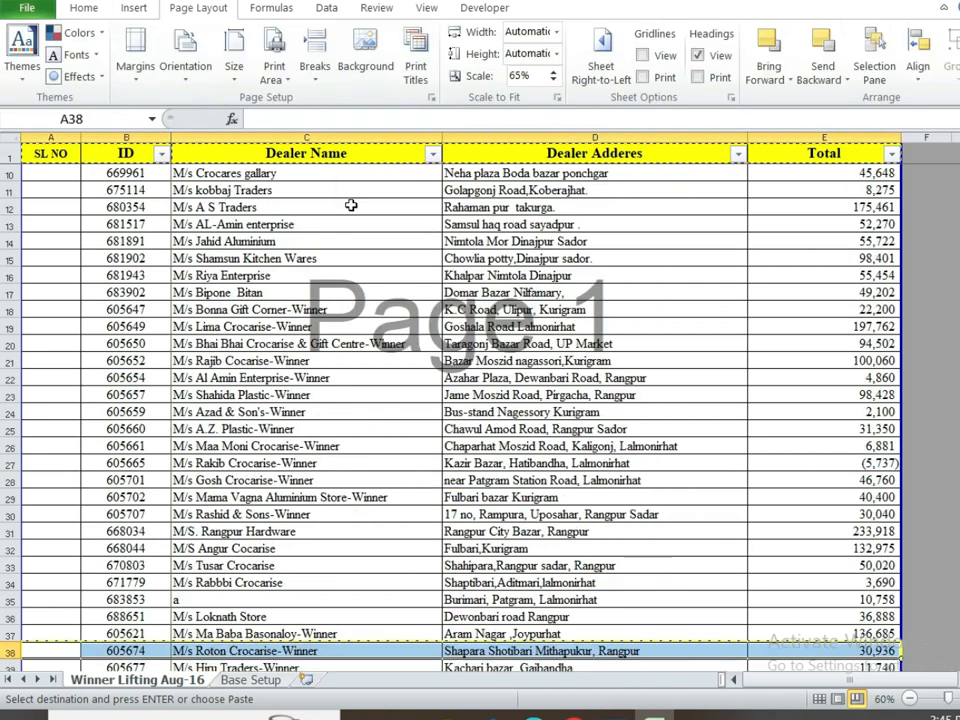
# Step: Set Print Titles so rows $1:$1 repeat at the top of every printed page
pyautogui.click(420, 240)
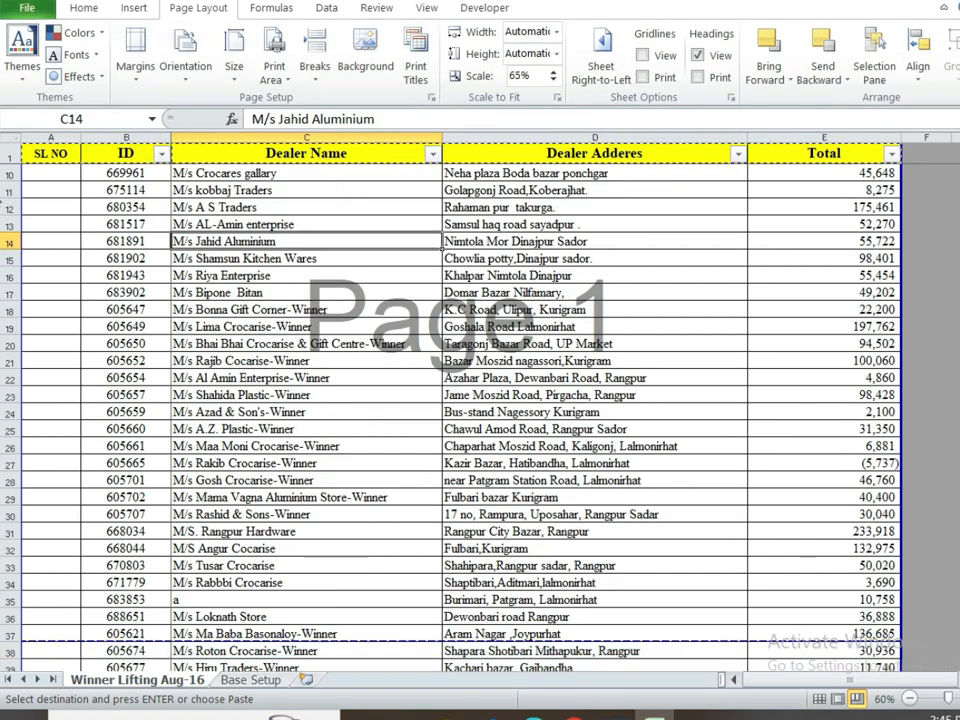
pyautogui.moveTo(958, 205); pyautogui.dragTo(958, 188)
pyautogui.click(677, 207)
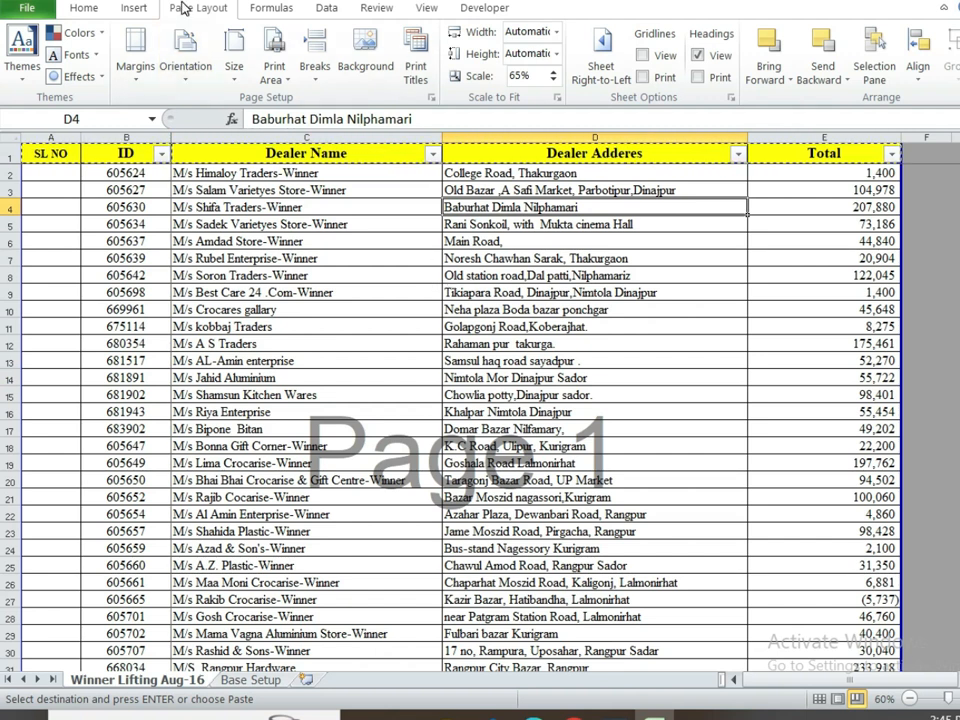
pyautogui.click(418, 55)
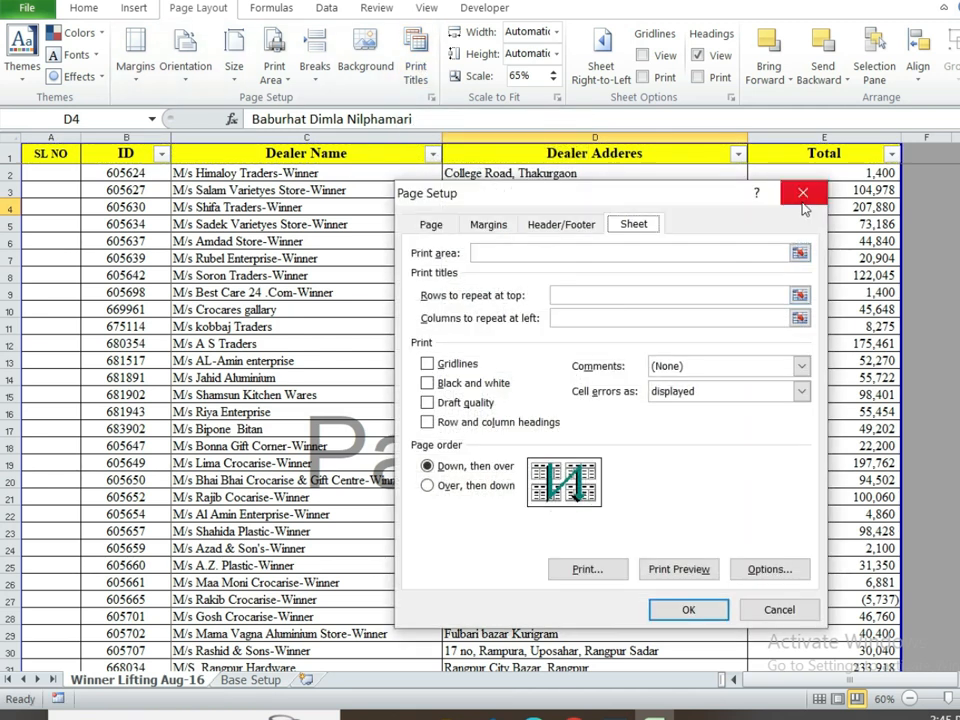
pyautogui.click(797, 195)
pyautogui.click(418, 70)
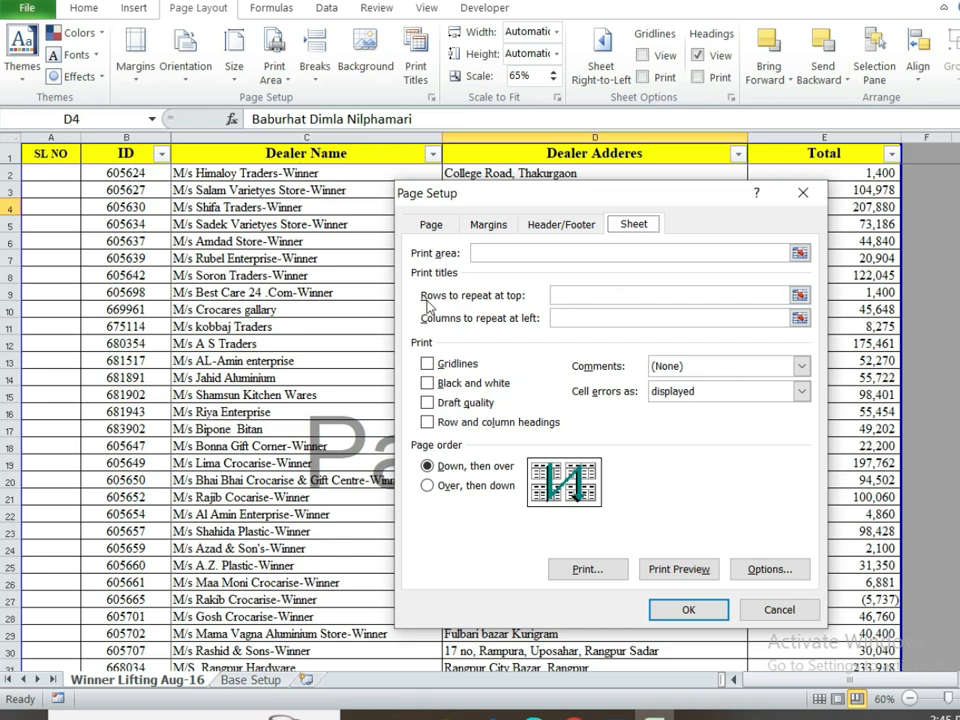
pyautogui.click(593, 296)
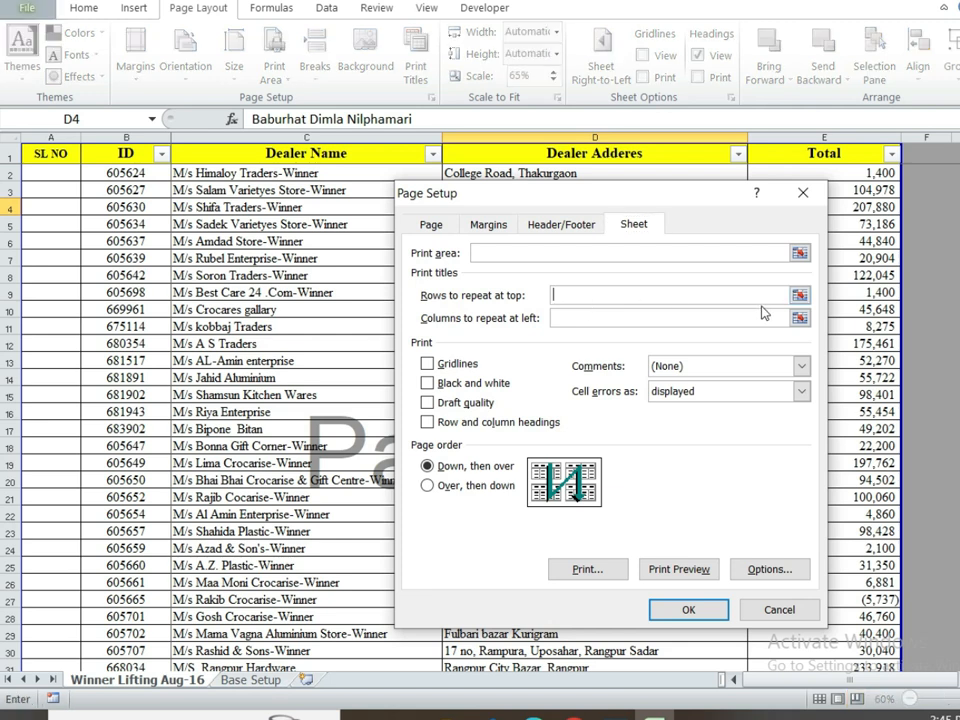
pyautogui.click(799, 296)
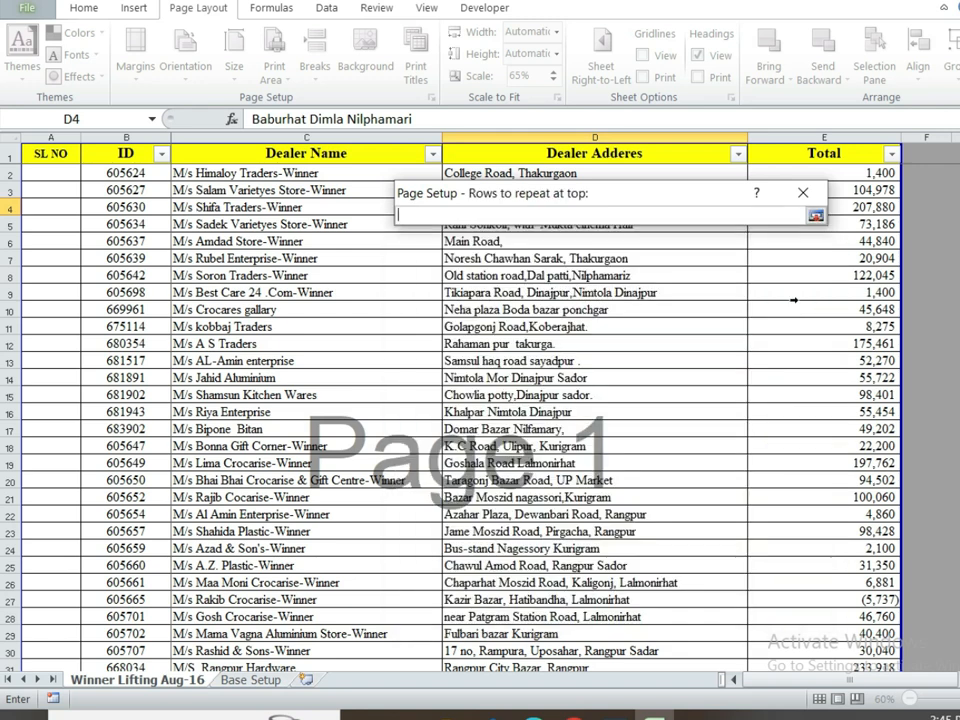
pyautogui.moveTo(612, 201); pyautogui.dragTo(582, 277)
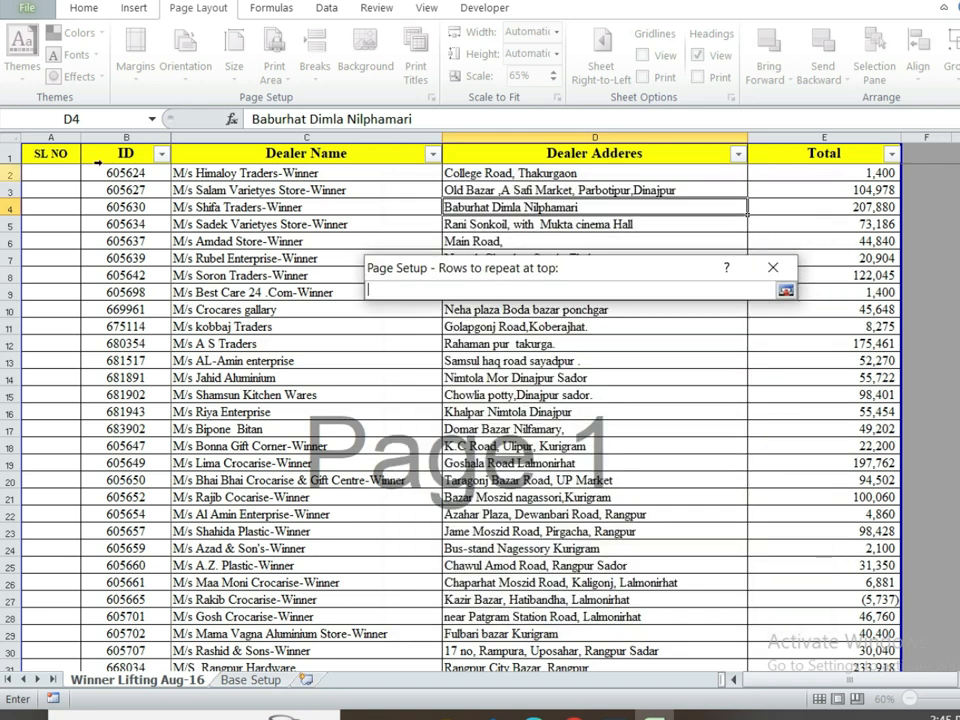
pyautogui.click(68, 155)
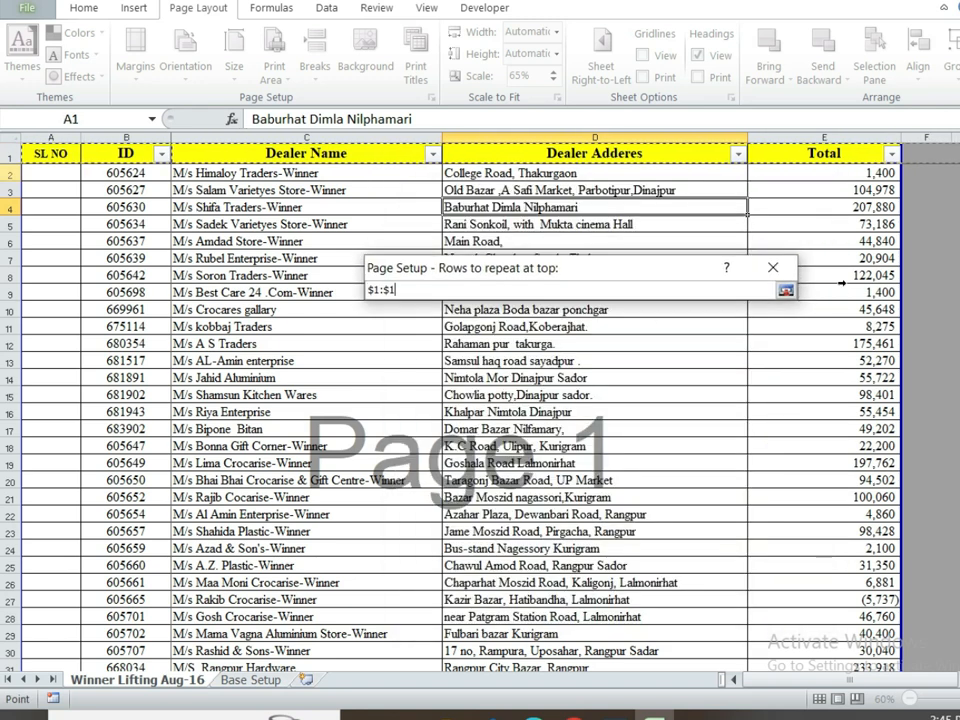
pyautogui.click(785, 291)
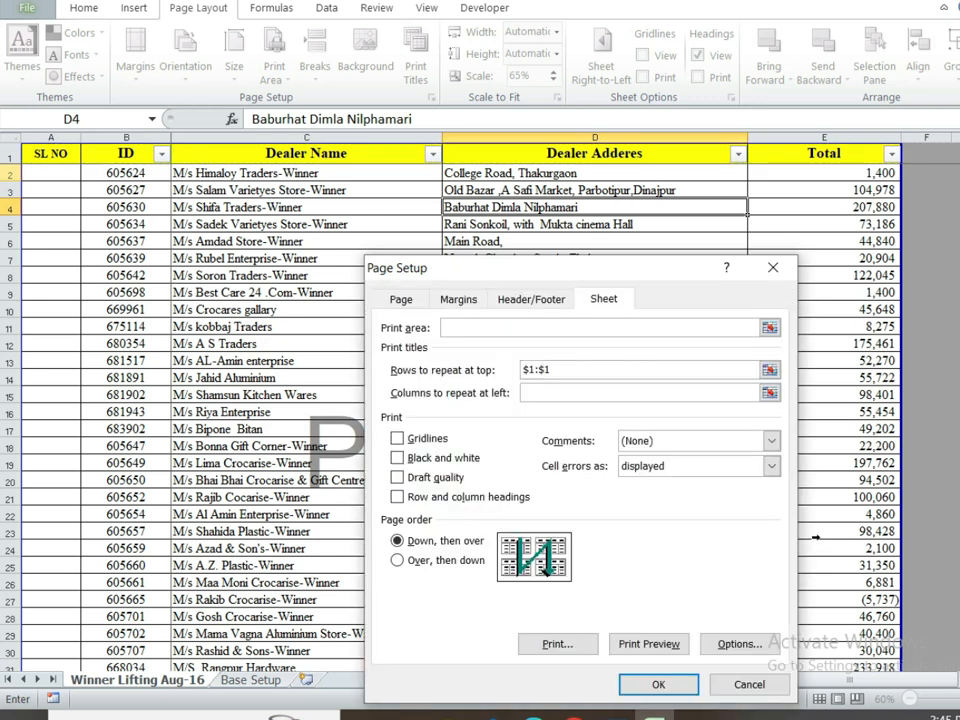
pyautogui.click(659, 685)
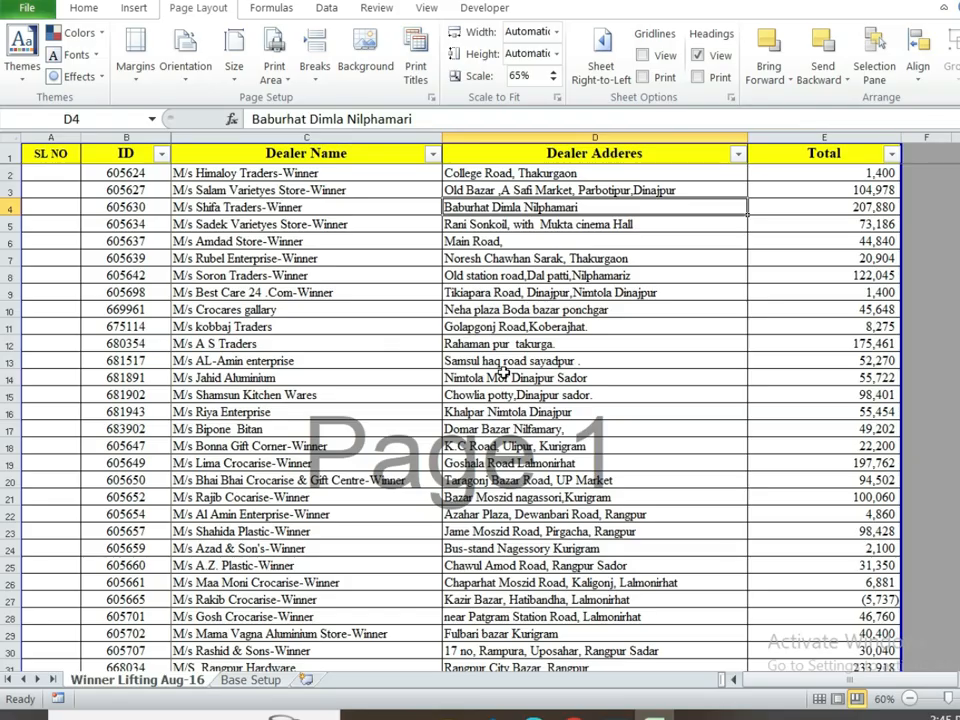
# Step: Open the print preview and step through pages 2 to 6
pyautogui.hotkey('ctrl', 'p')
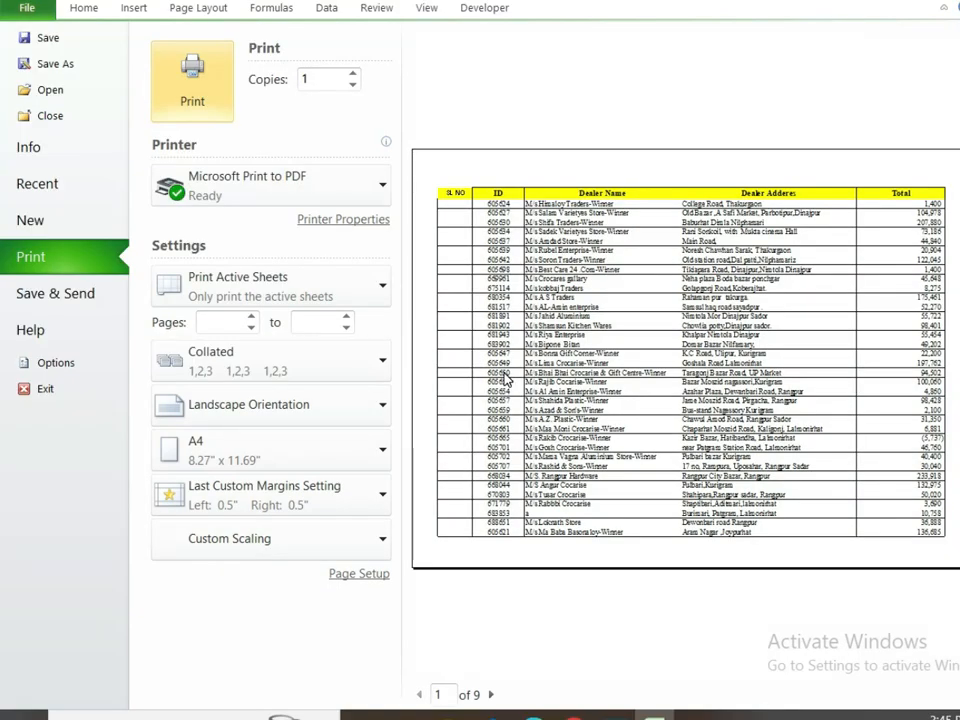
pyautogui.press('Tab')
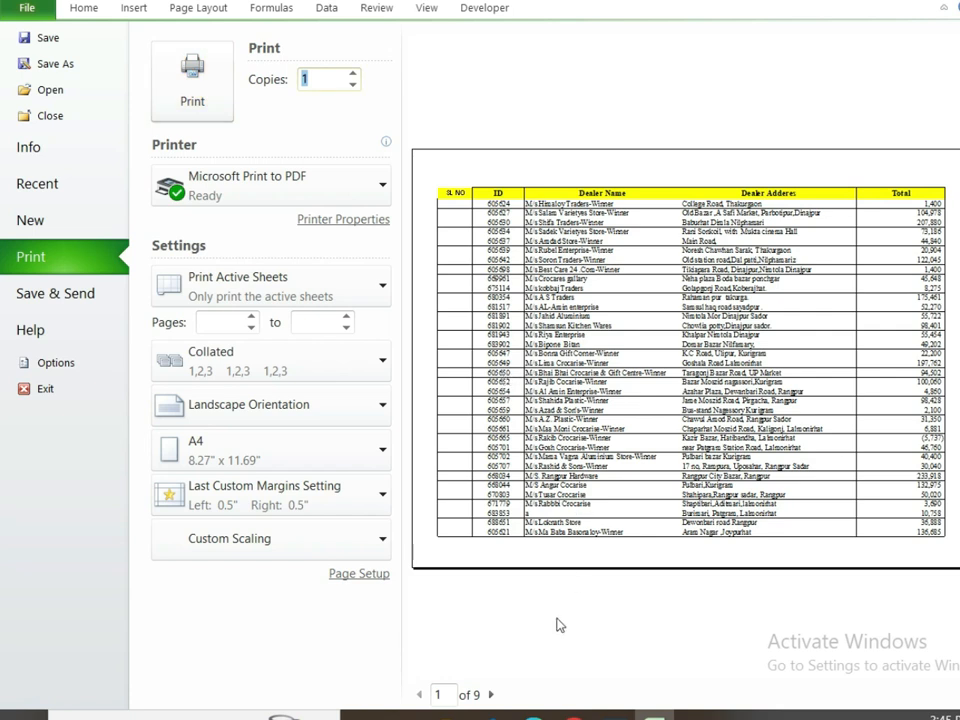
pyautogui.click(491, 694)
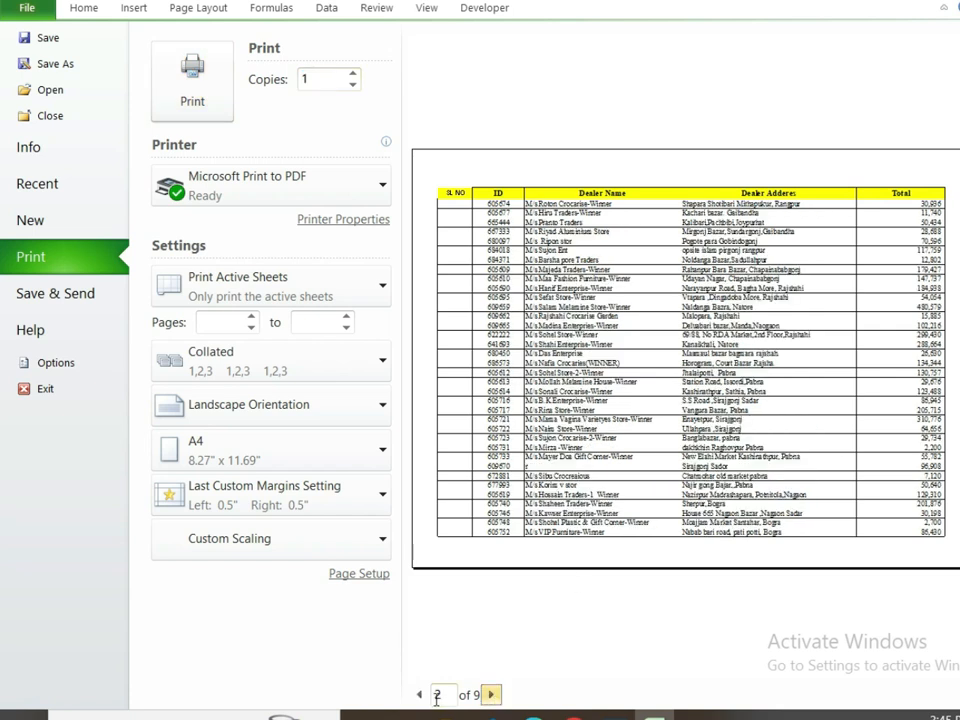
pyautogui.click(490, 697)
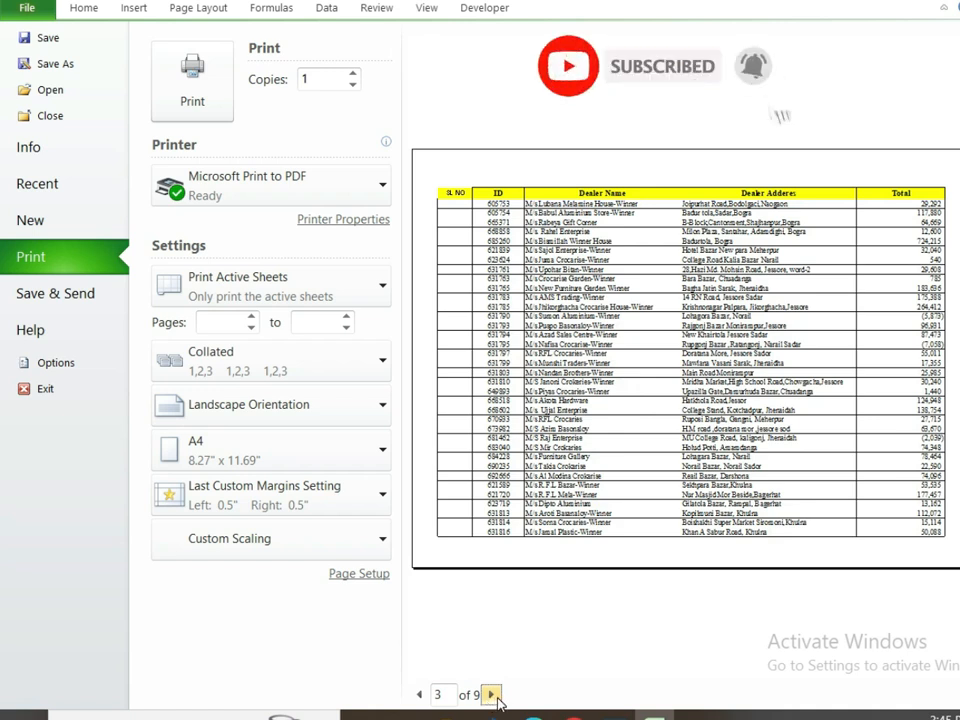
pyautogui.click(498, 697)
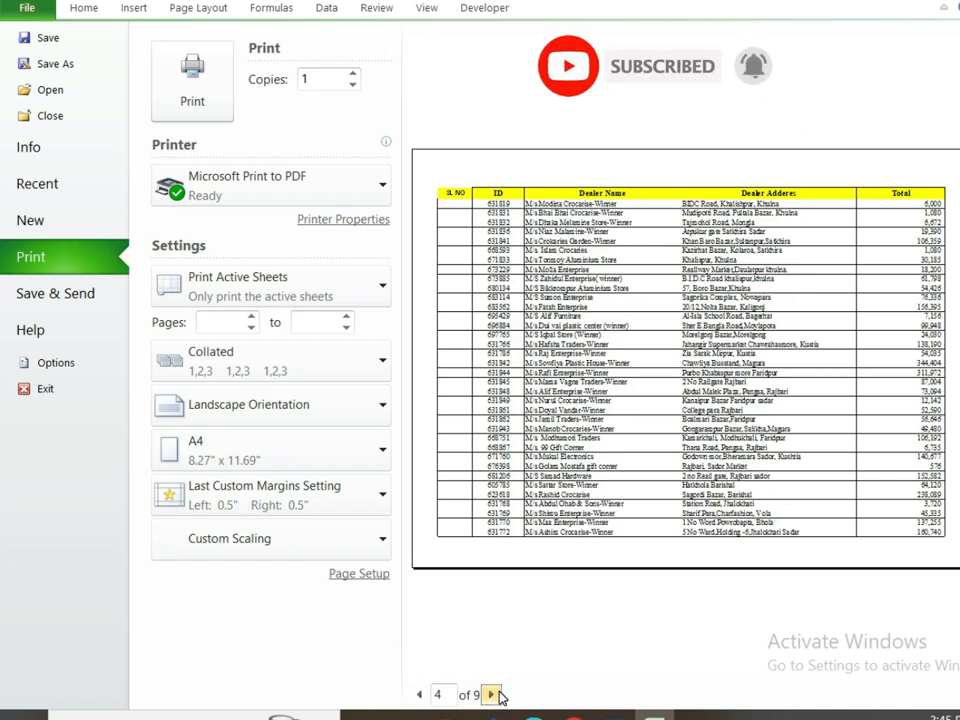
pyautogui.click(492, 695)
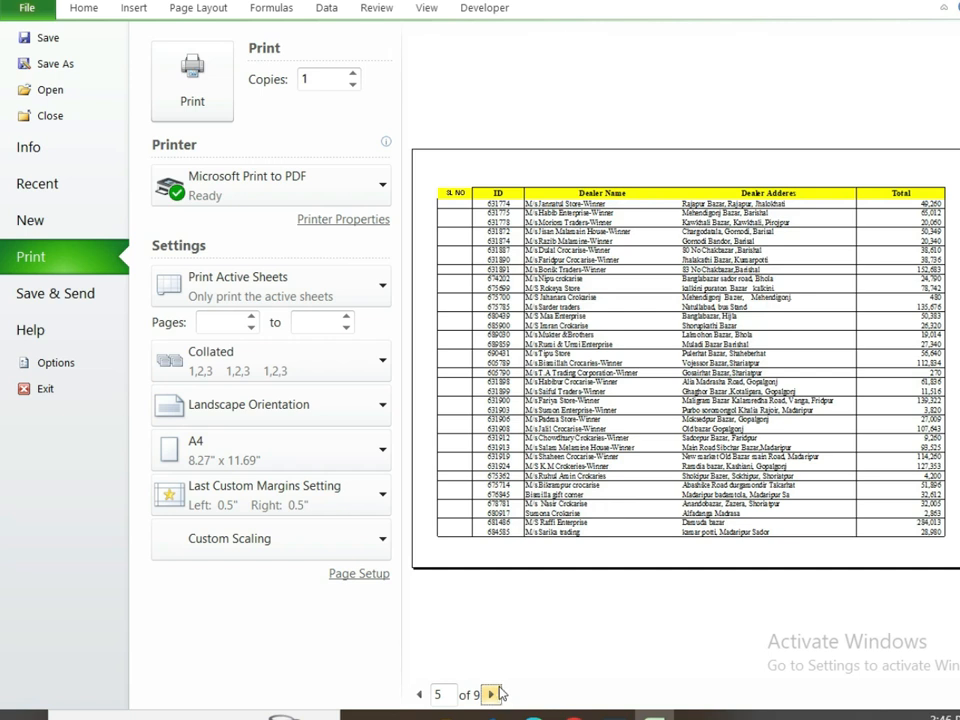
pyautogui.scroll(-1, 458, 465)
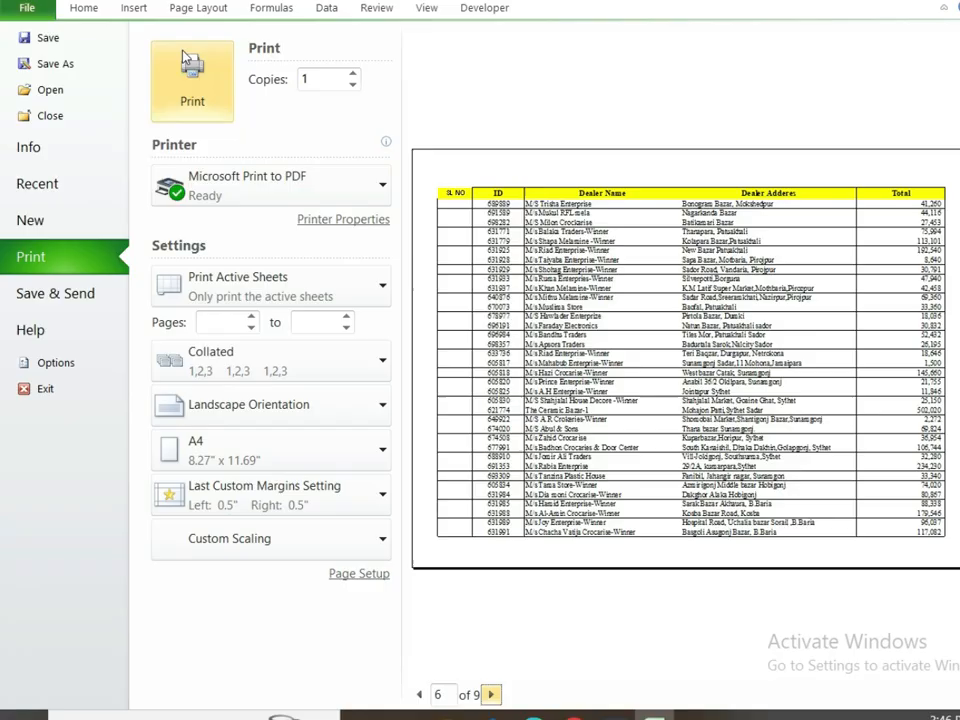
pyautogui.click(84, 8)
# Step: Return to the dealer worksheet, briefly reopening and closing the print preview
pyautogui.click(401, 207)
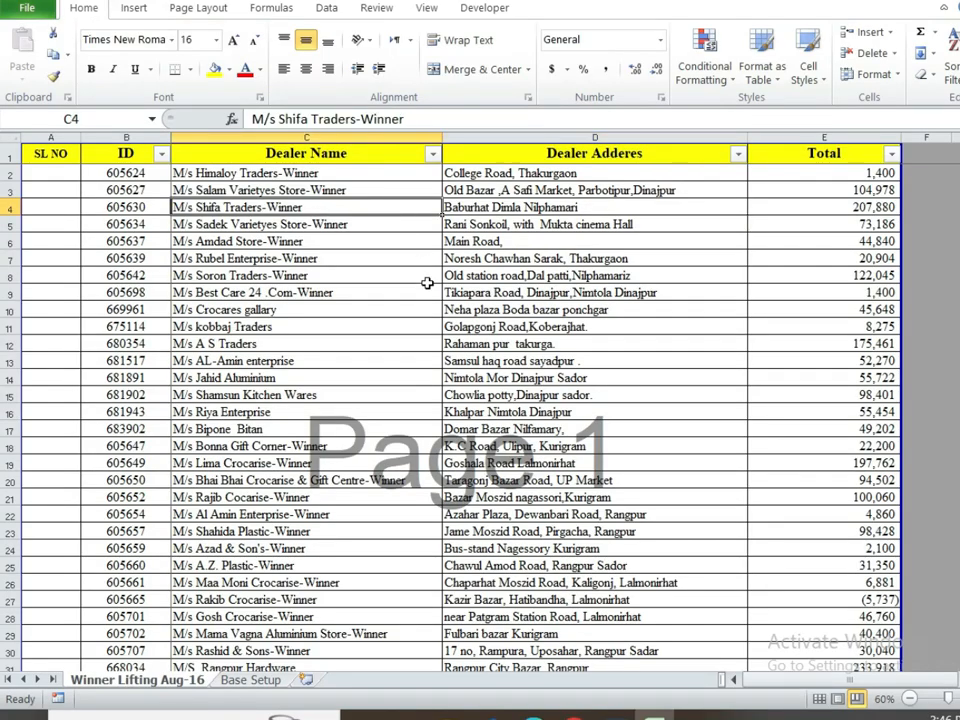
pyautogui.click(514, 291)
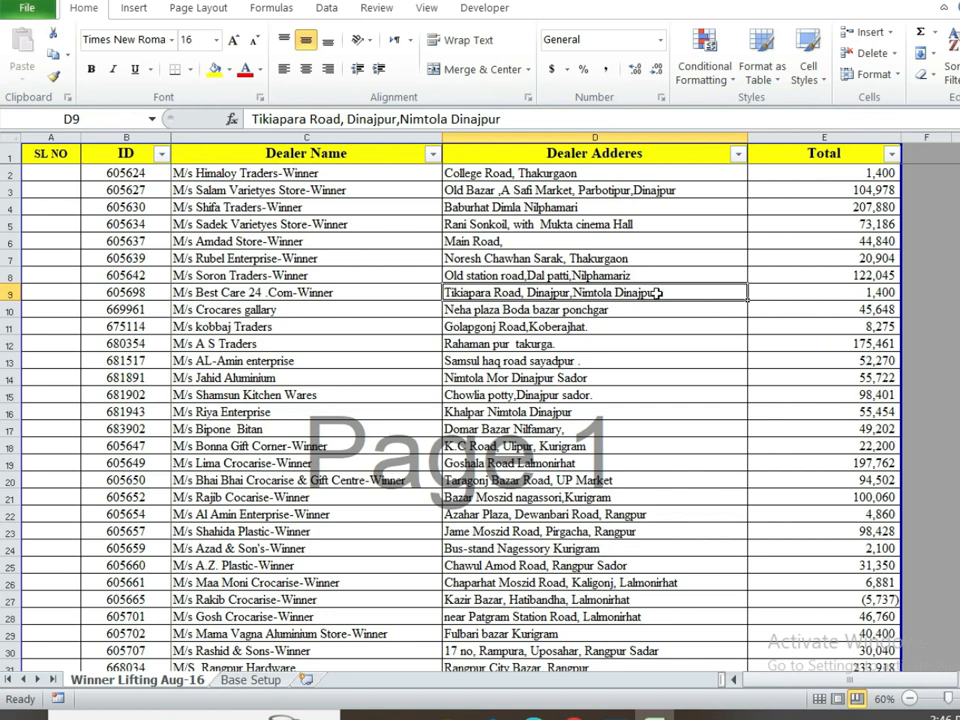
pyautogui.hotkey('ctrl', 'p')
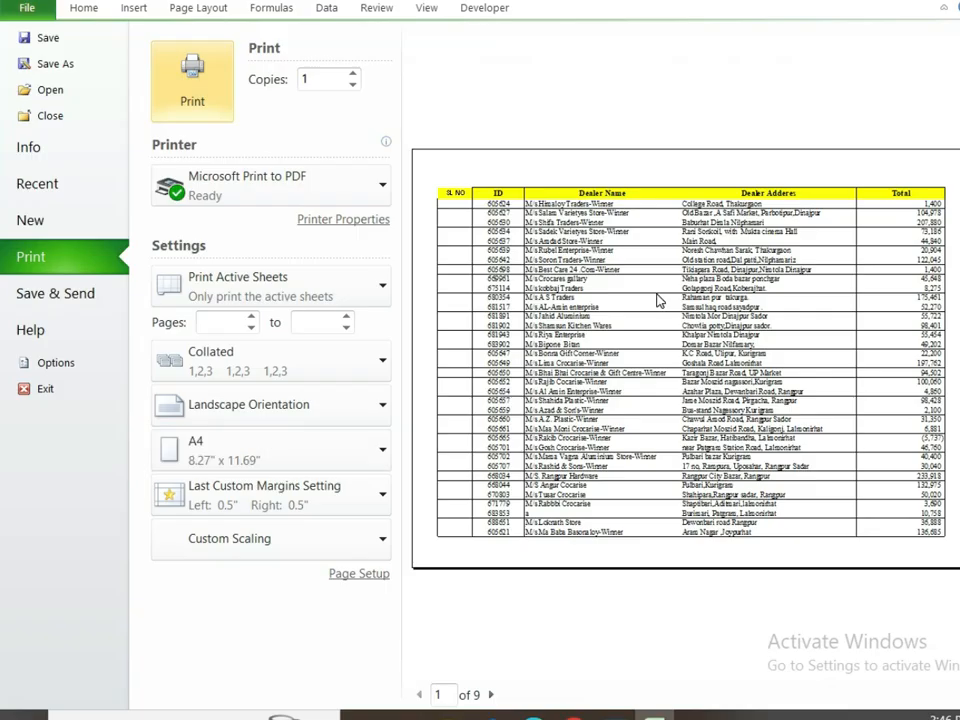
pyautogui.click(86, 10)
pyautogui.click(425, 224)
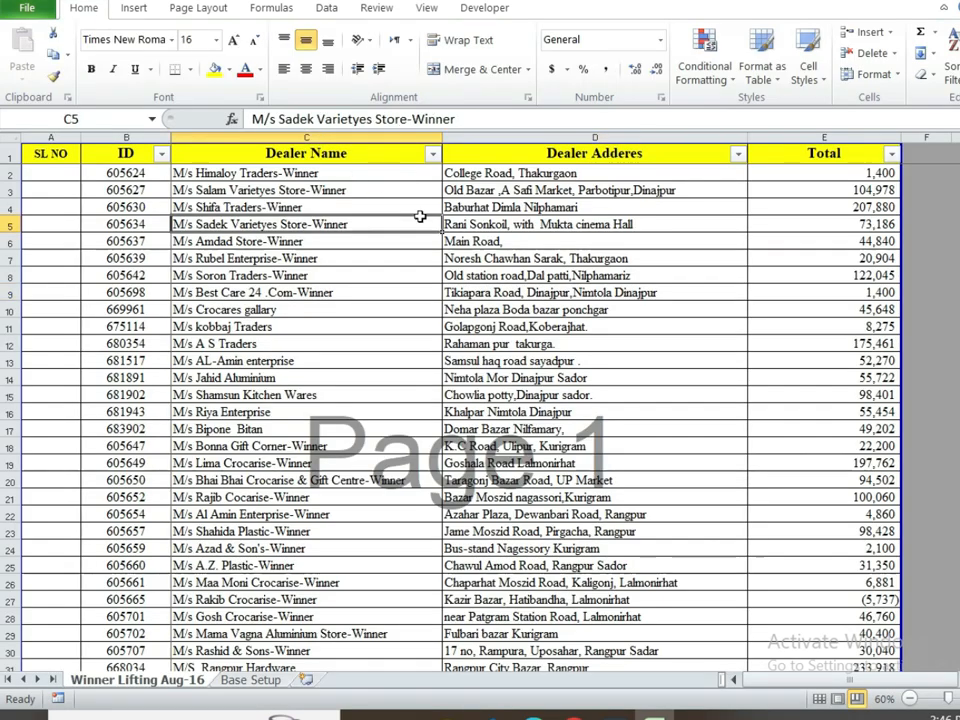
pyautogui.click(198, 10)
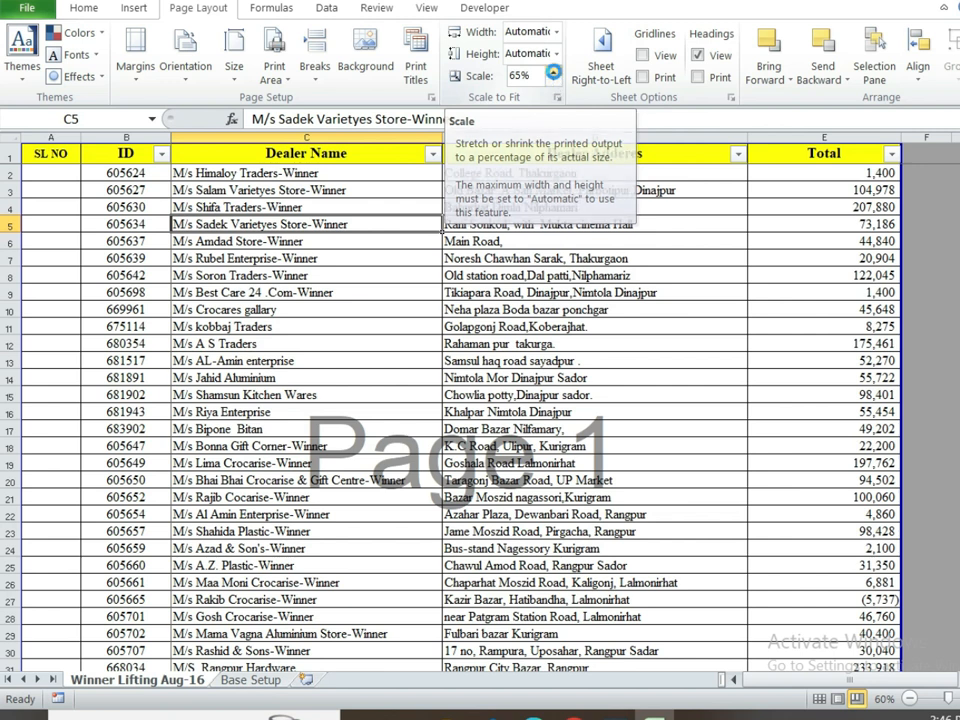
# Step: Increase the print scale to 75% and preview the printout, now 20 pages
pyautogui.click(553, 76)
pyautogui.click(553, 76)
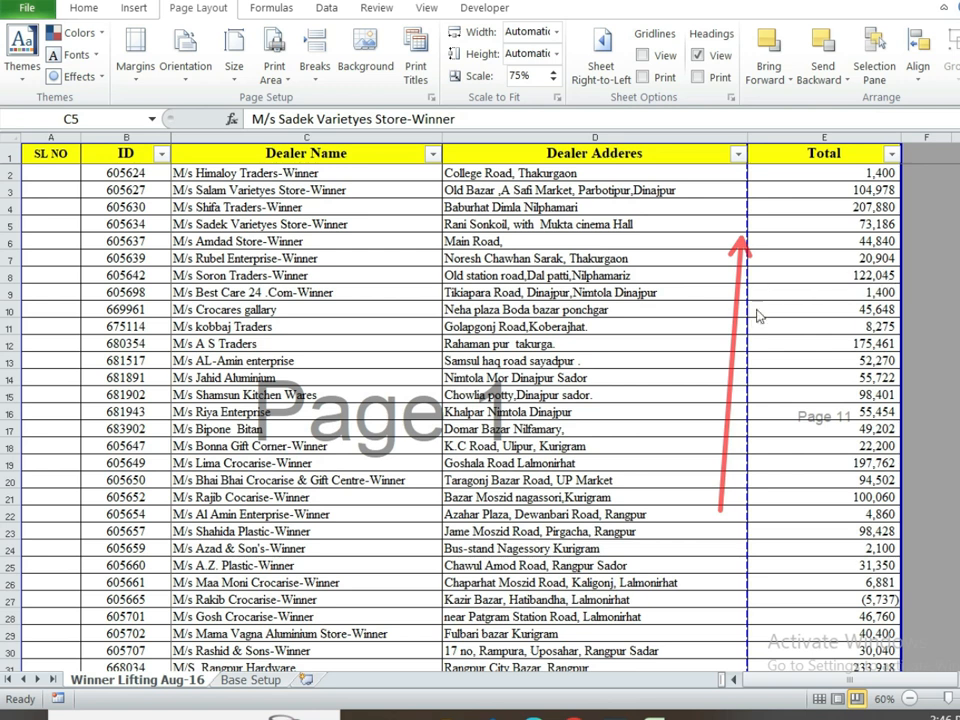
pyautogui.click(807, 249)
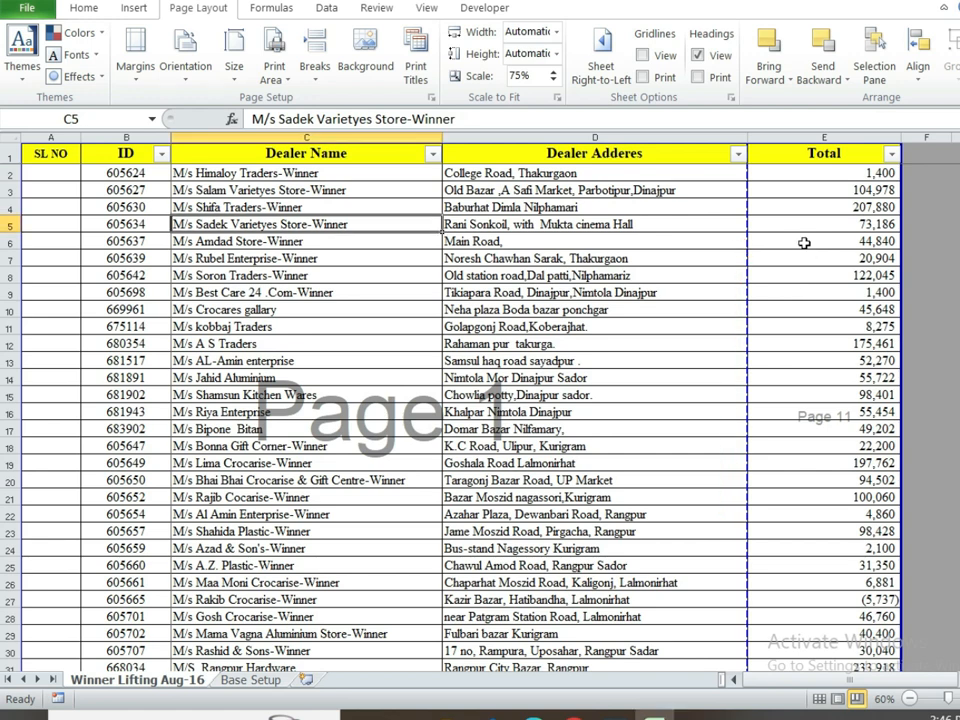
pyautogui.hotkey('ctrl', 'p')
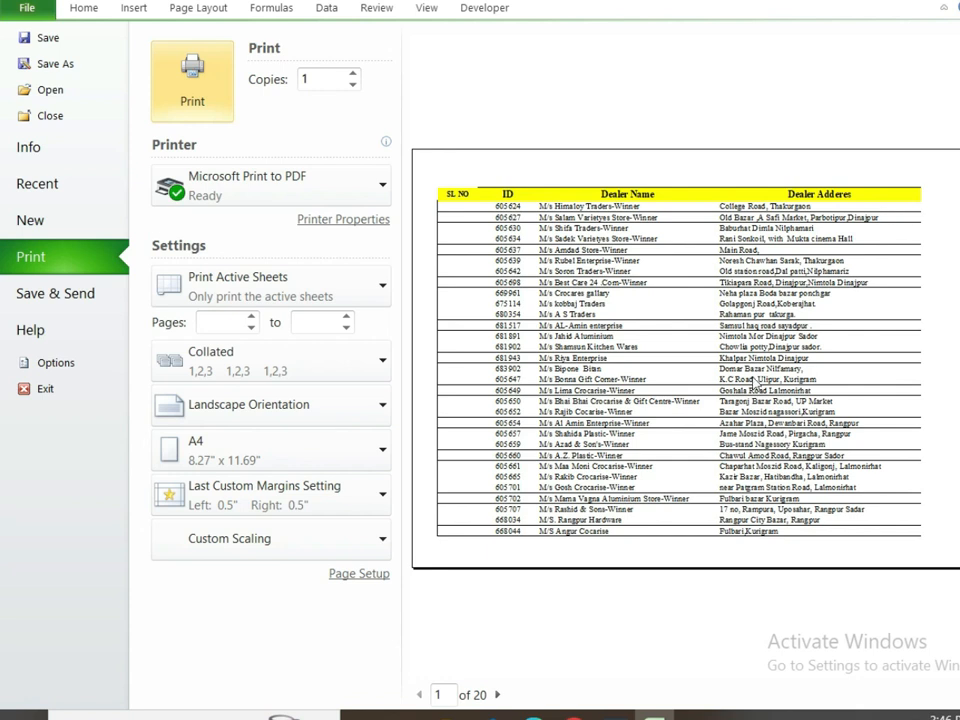
# Step: Exit the 20-page preview and bring the print scale down to 60%, then back to 65%
pyautogui.click(499, 694)
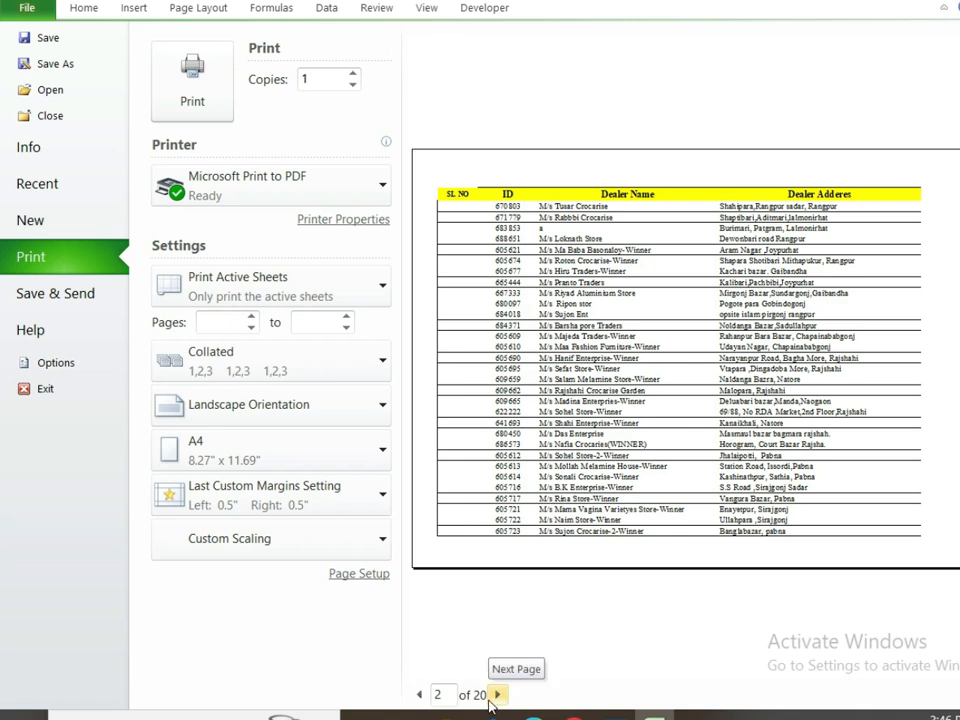
pyautogui.click(84, 7)
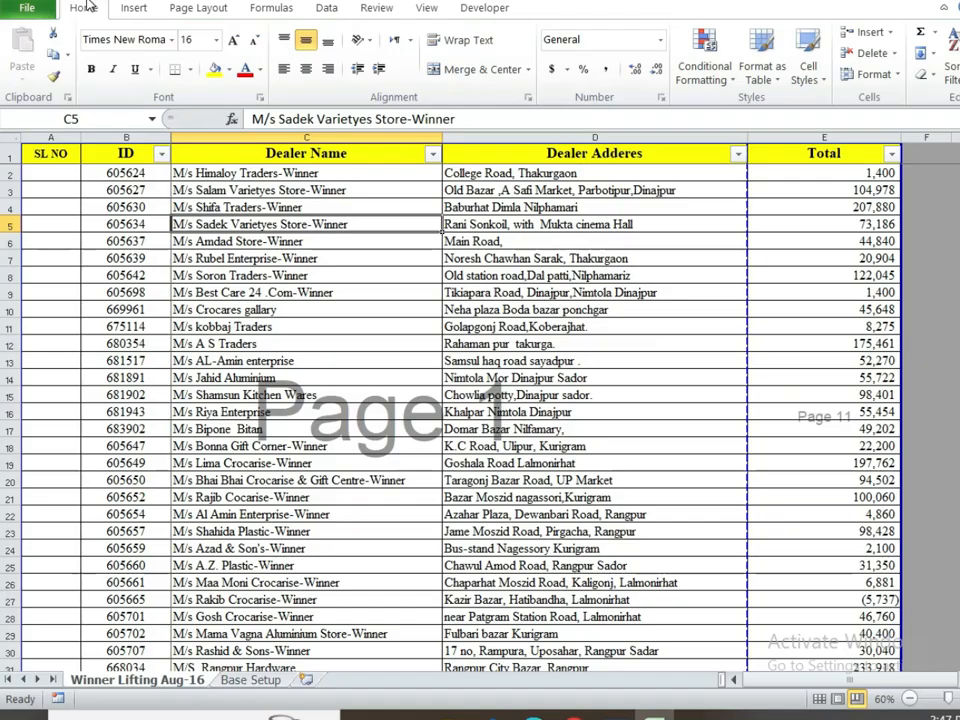
pyautogui.click(198, 7)
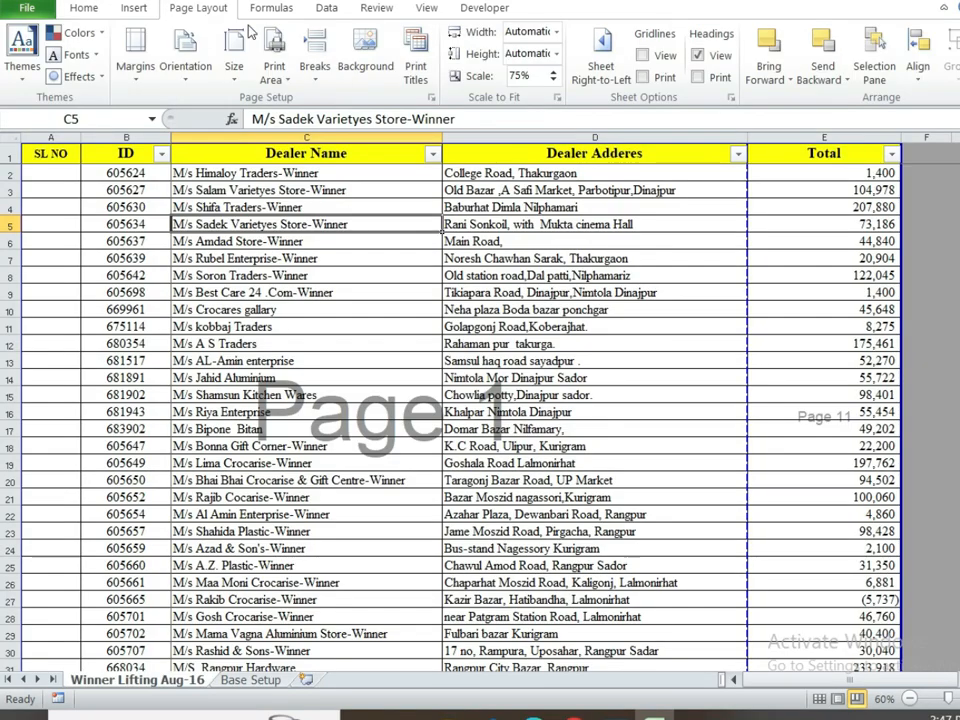
pyautogui.click(552, 80)
pyautogui.click(553, 80)
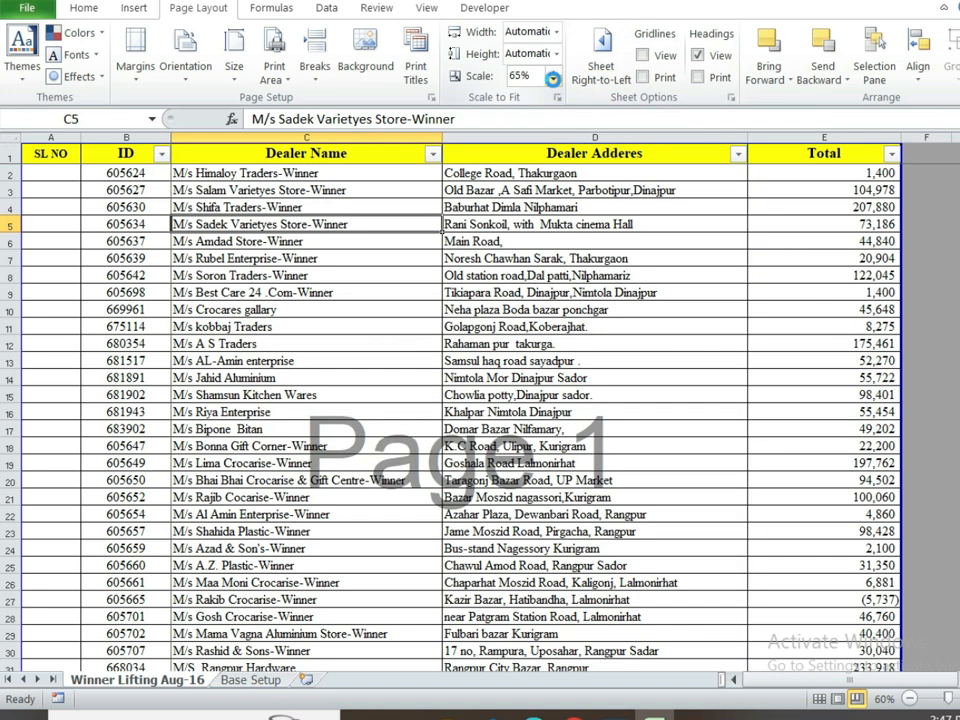
pyautogui.click(554, 81)
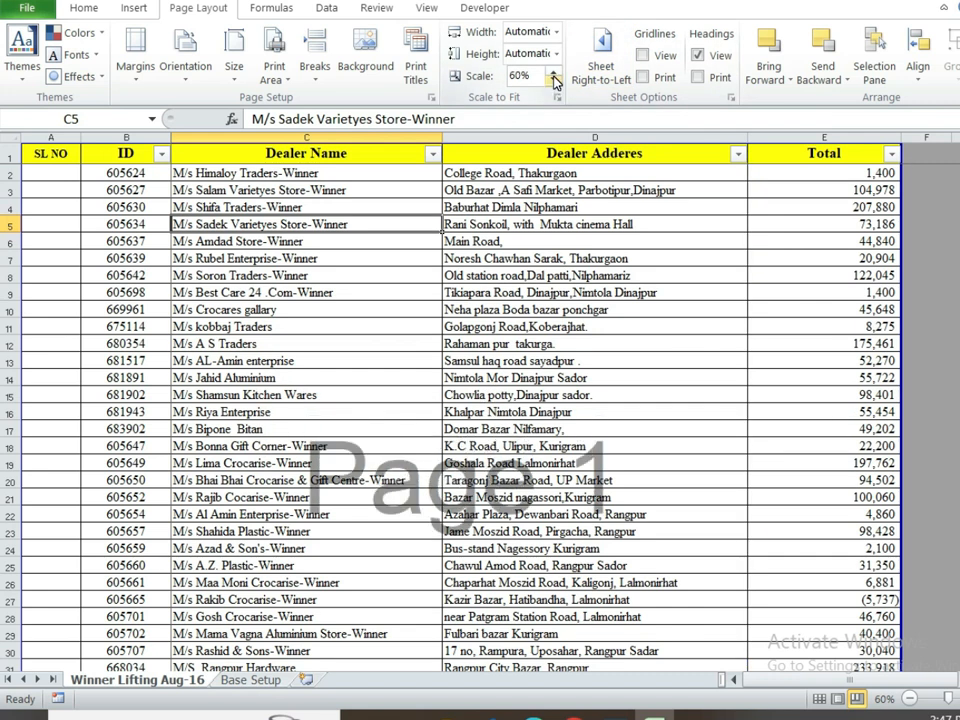
pyautogui.click(553, 73)
# Step: Select dealer cells C5 to C6, then move to the dealer name in C4
pyautogui.click(500, 220)
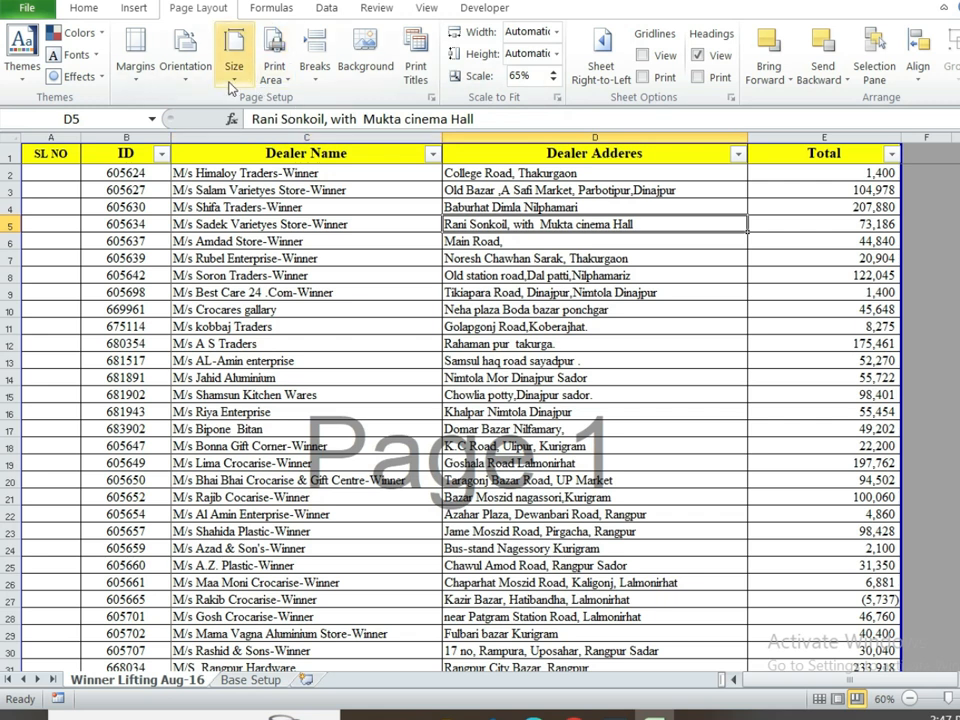
pyautogui.click(84, 7)
pyautogui.moveTo(188, 241); pyautogui.dragTo(190, 224)
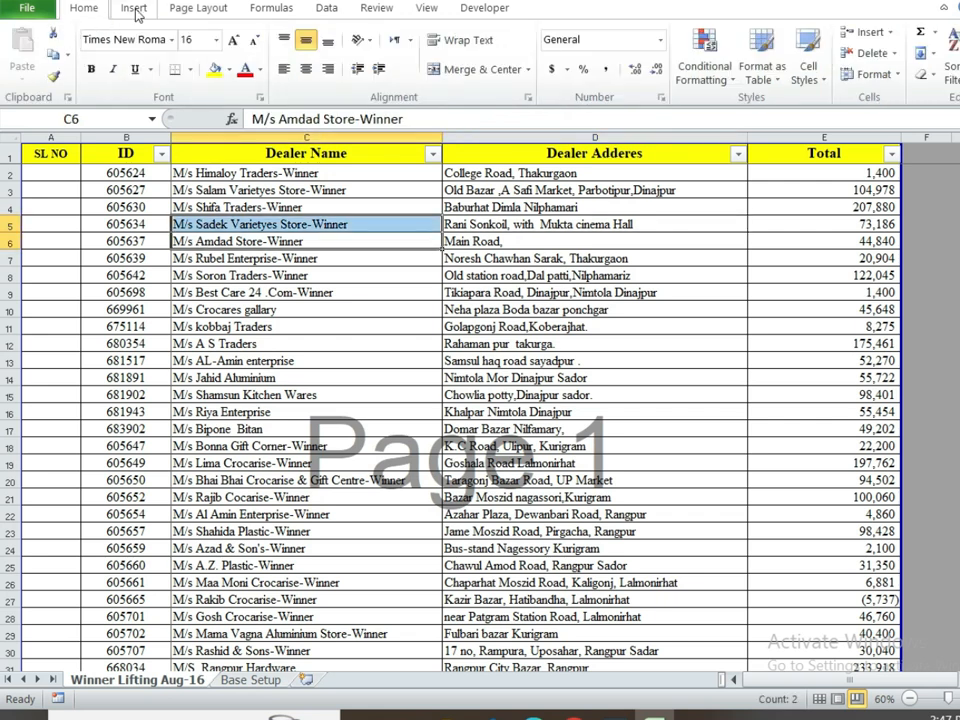
pyautogui.click(142, 15)
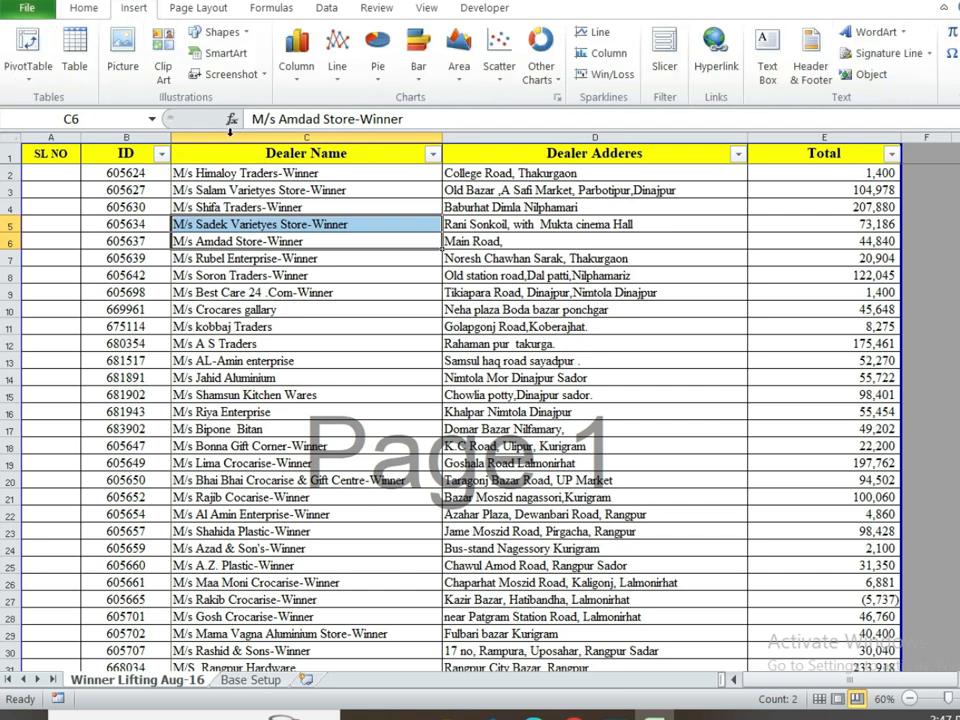
pyautogui.press('Up')
pyautogui.press('Up')
# Step: Review the Margins, Orientation and Size choices on Page Layout, leaving them unchanged
pyautogui.click(218, 14)
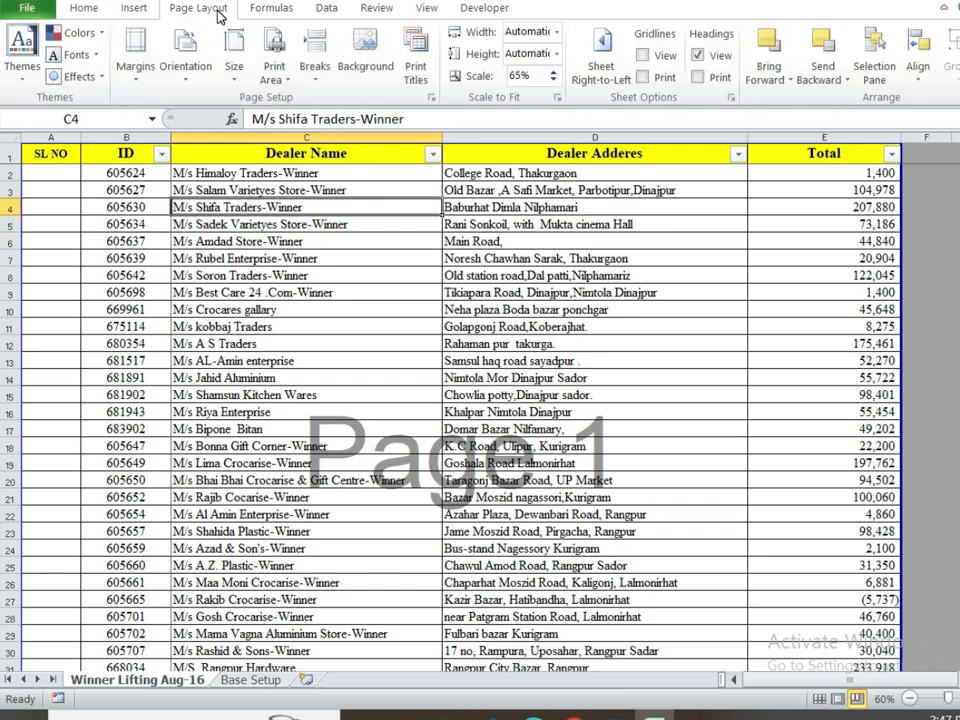
pyautogui.click(140, 70)
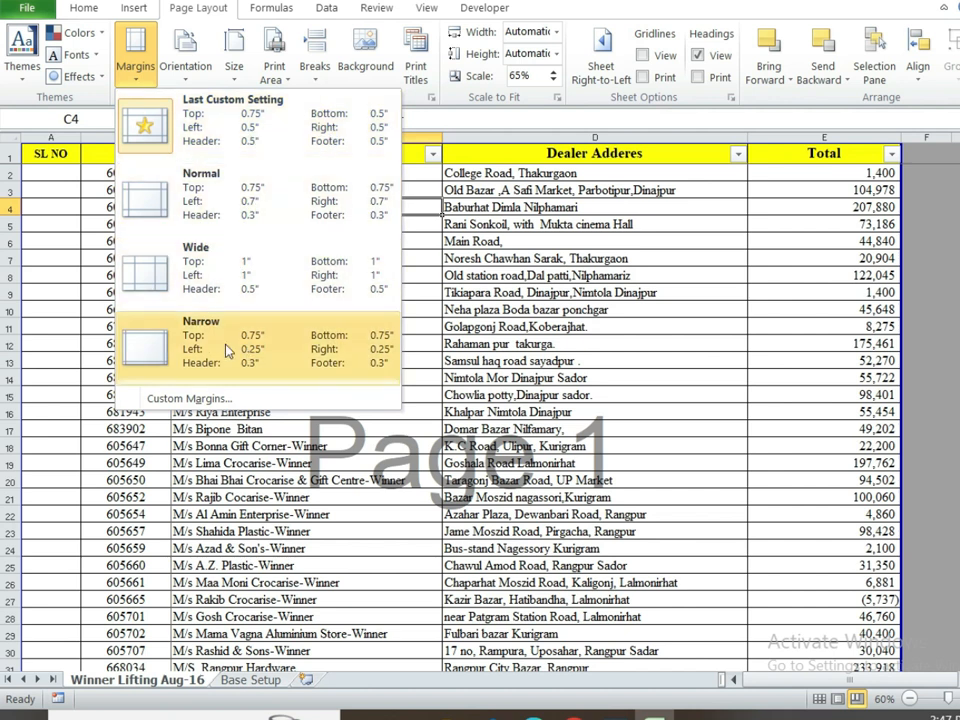
pyautogui.click(186, 58)
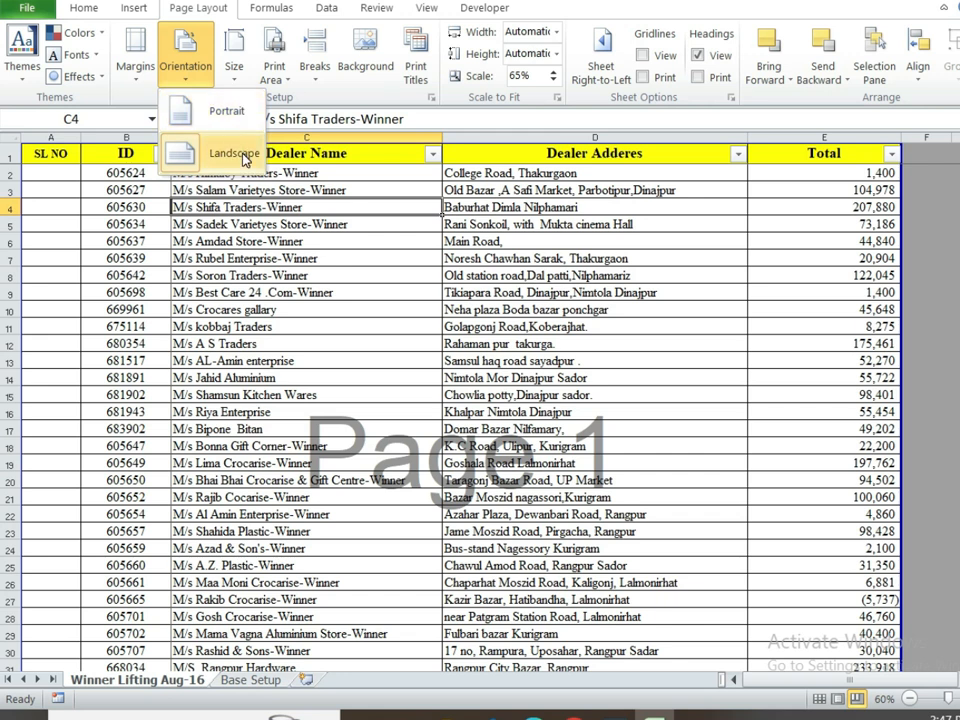
pyautogui.click(234, 62)
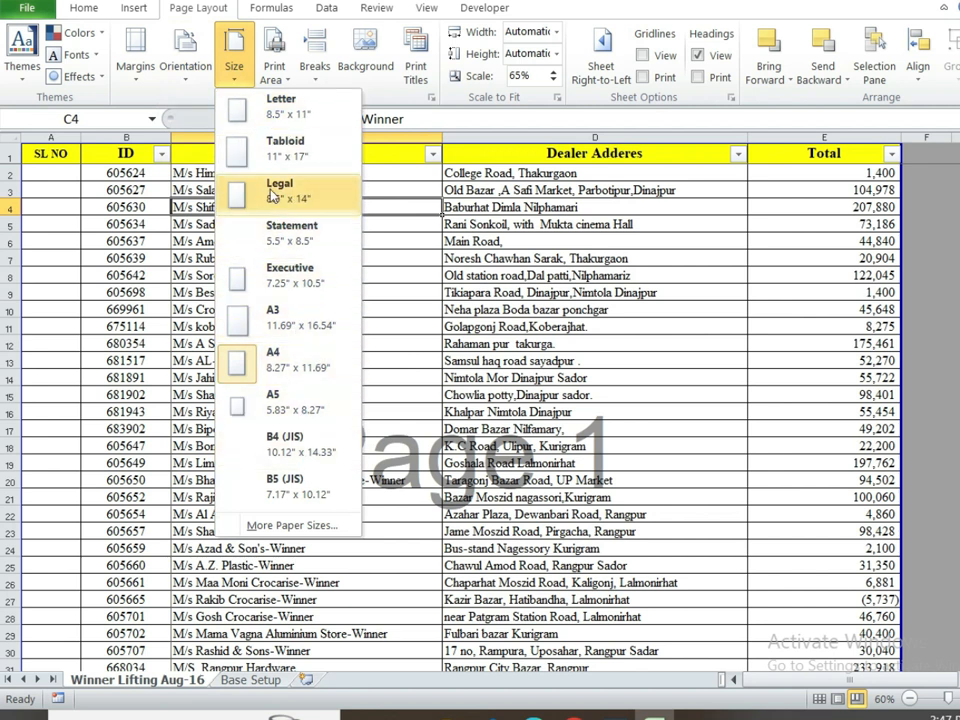
pyautogui.click(583, 278)
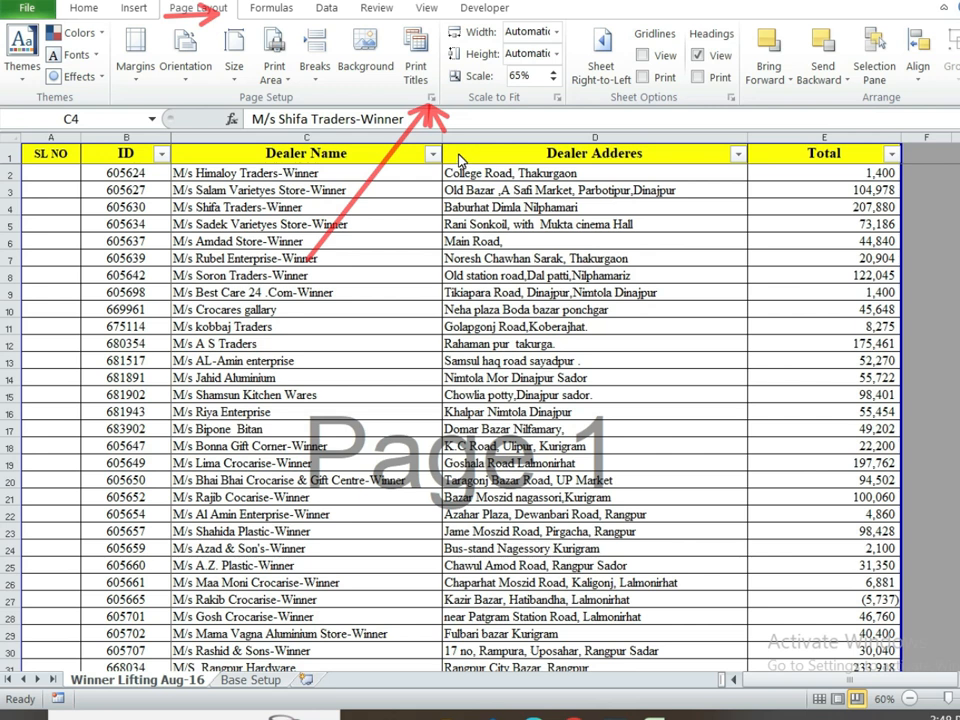
# Step: In Page Setup, keep A4 as the paper size
pyautogui.click(431, 97)
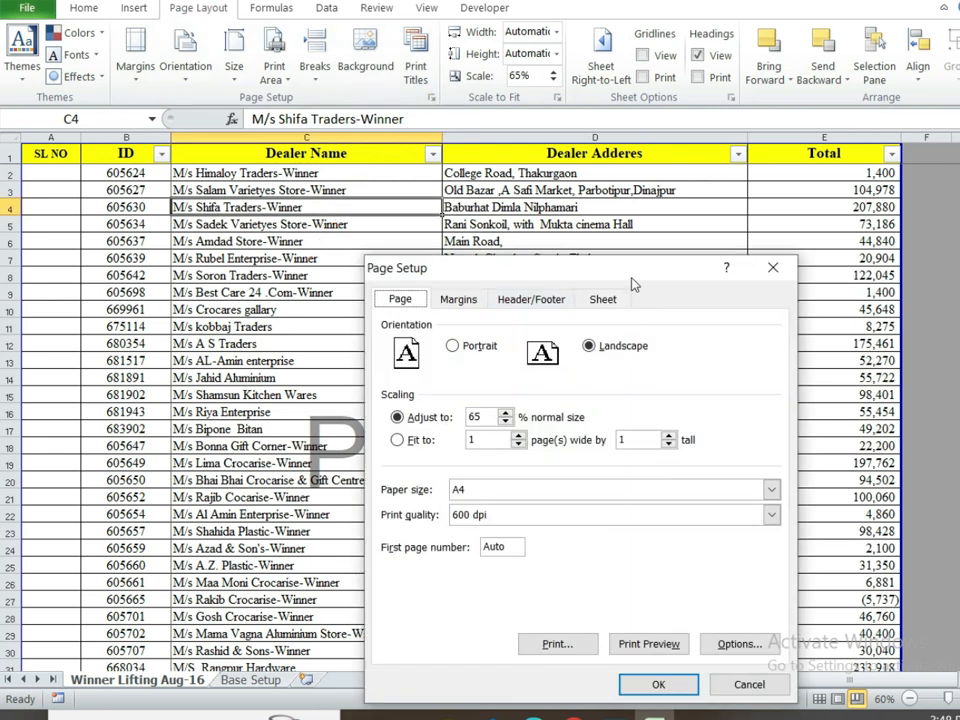
pyautogui.moveTo(617, 273); pyautogui.dragTo(641, 198)
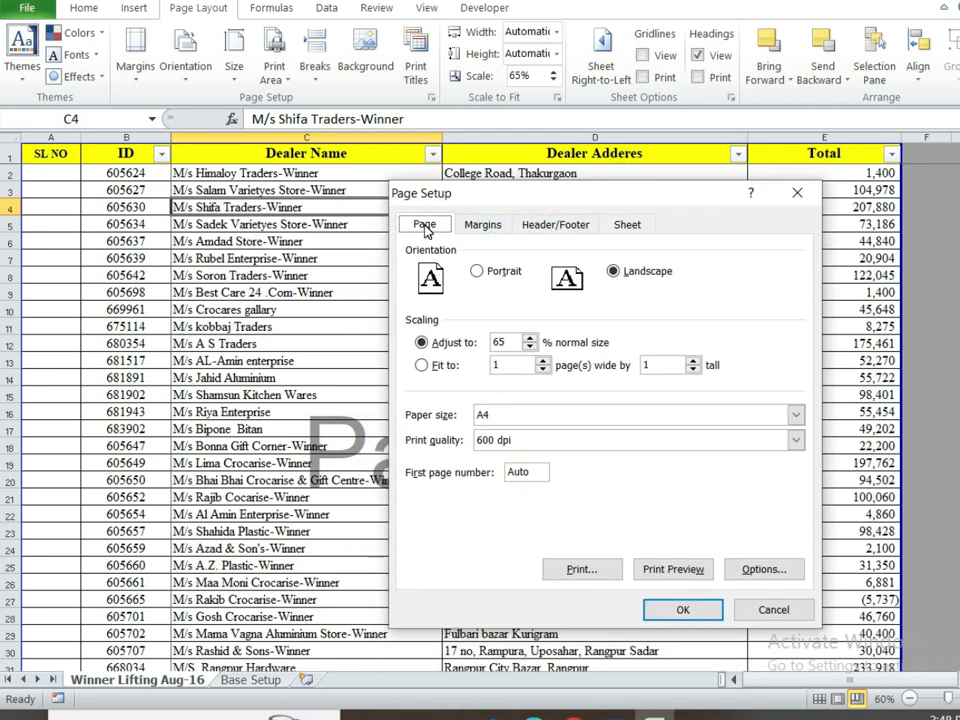
pyautogui.click(785, 416)
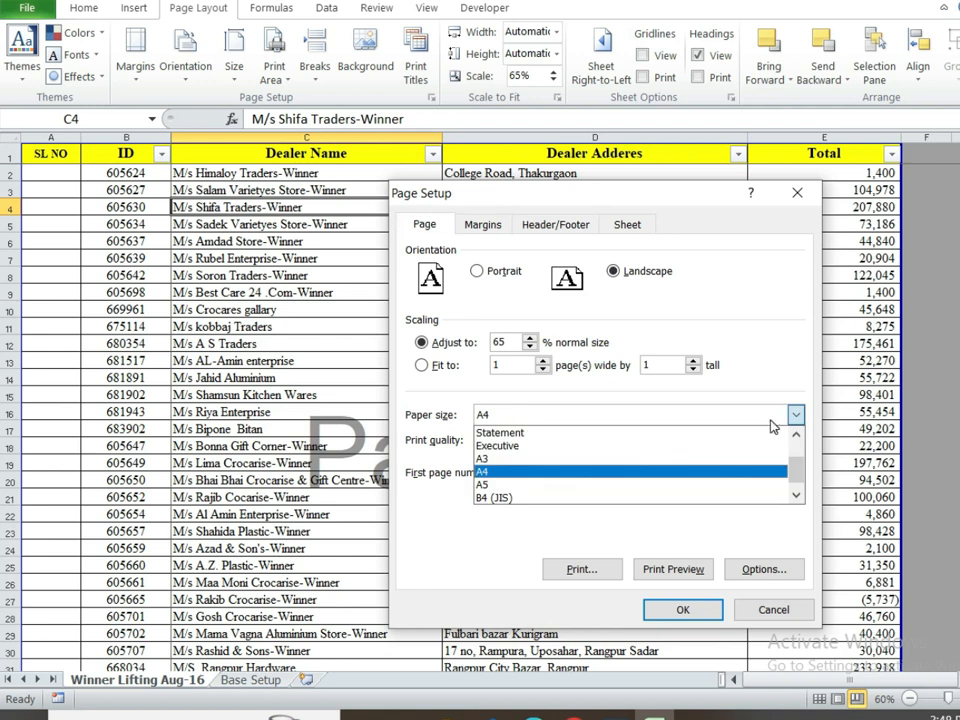
pyautogui.moveTo(795, 470)
pyautogui.mouseDown()
pyautogui.moveTo(800, 430)
pyautogui.moveTo(800, 495)
pyautogui.moveTo(797, 445)
pyautogui.mouseUp()
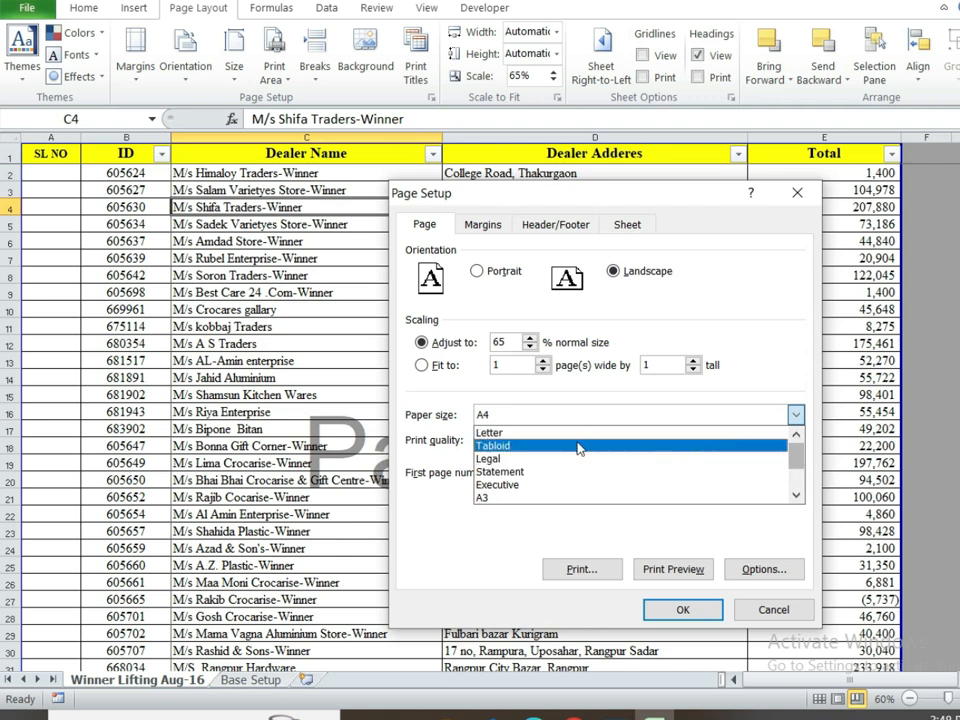
pyautogui.click(634, 418)
# Step: Lower the top print margin from 0.75 to 0.5
pyautogui.click(484, 225)
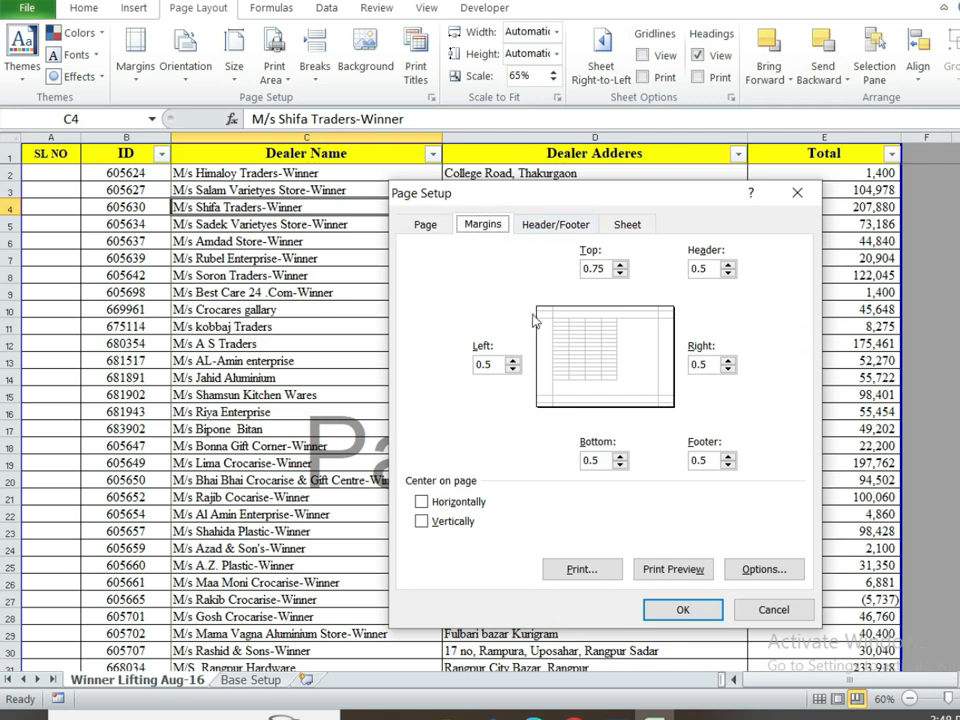
pyautogui.click(492, 366)
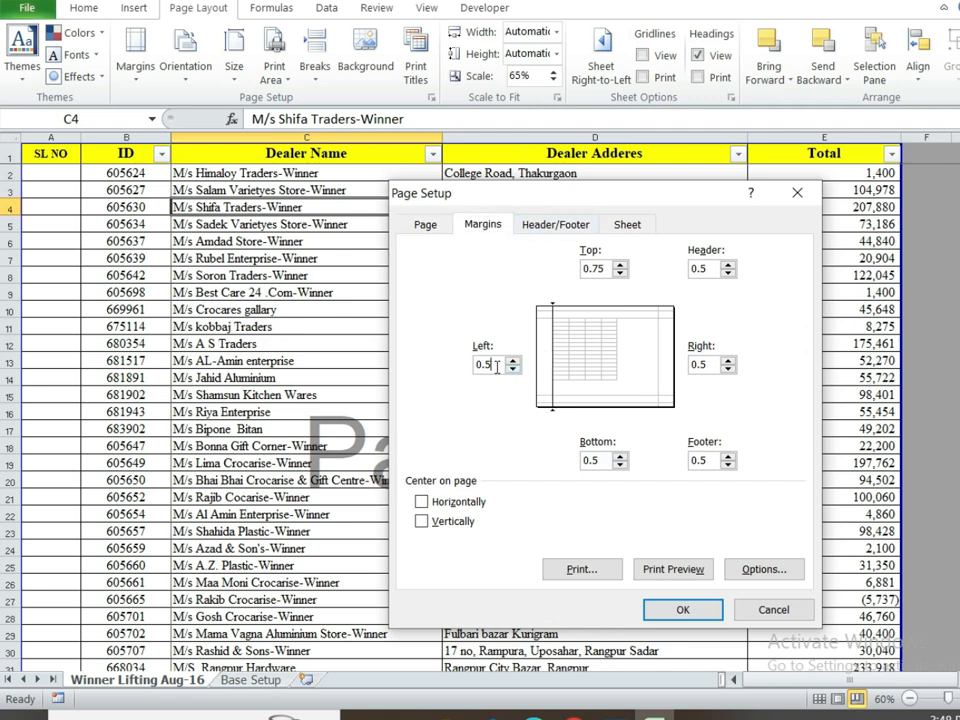
pyautogui.click(621, 274)
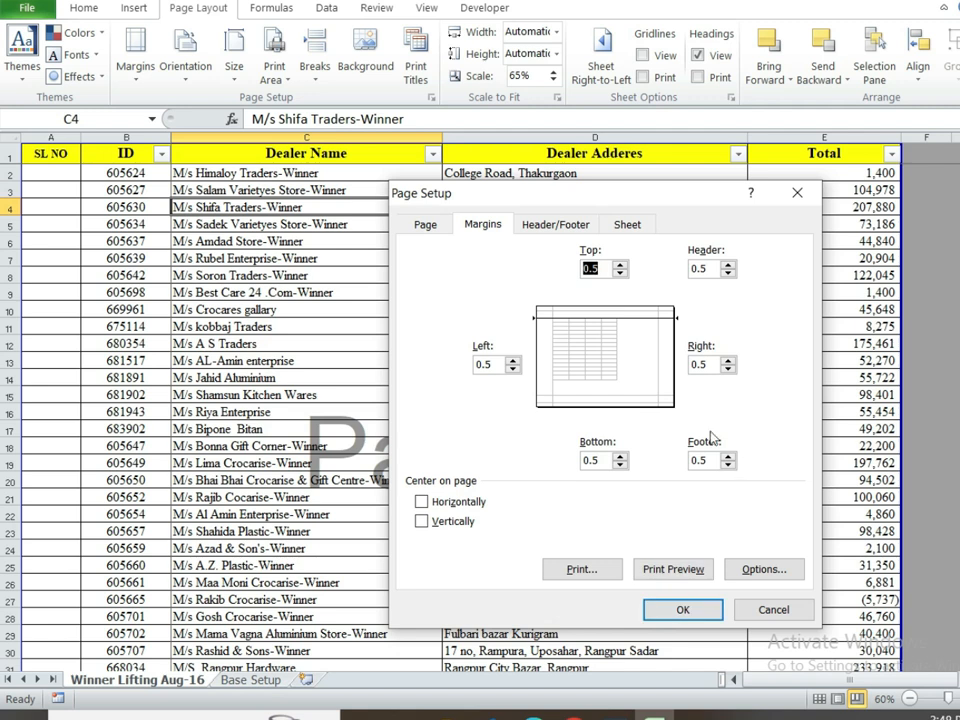
pyautogui.click(552, 224)
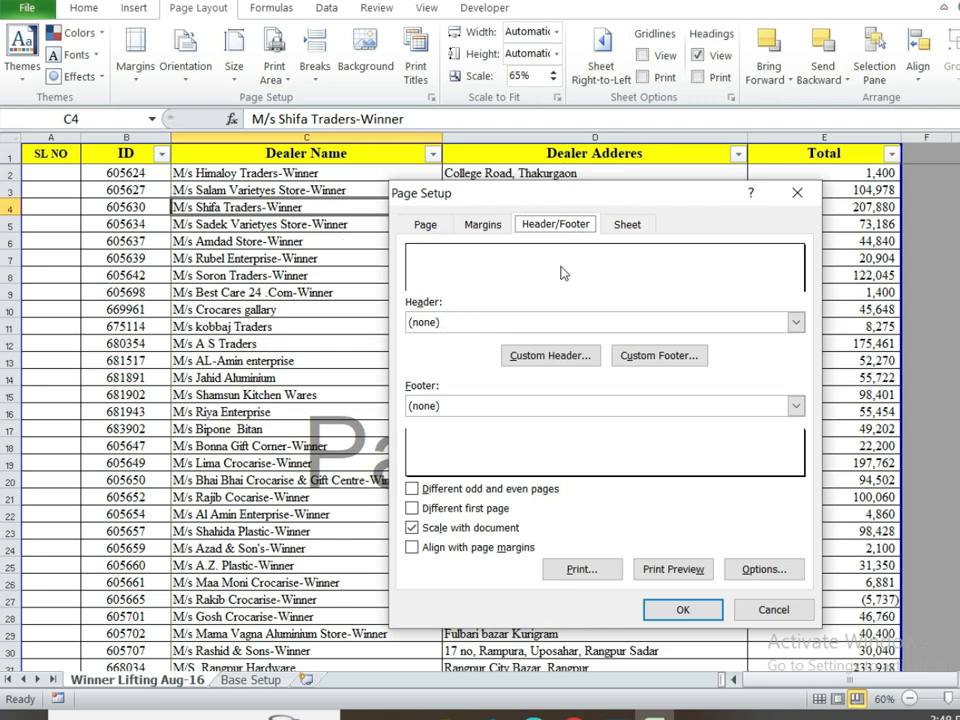
# Step: Discard a test custom header entry, leaving the header empty, and accept the Page Setup settings
pyautogui.click(526, 356)
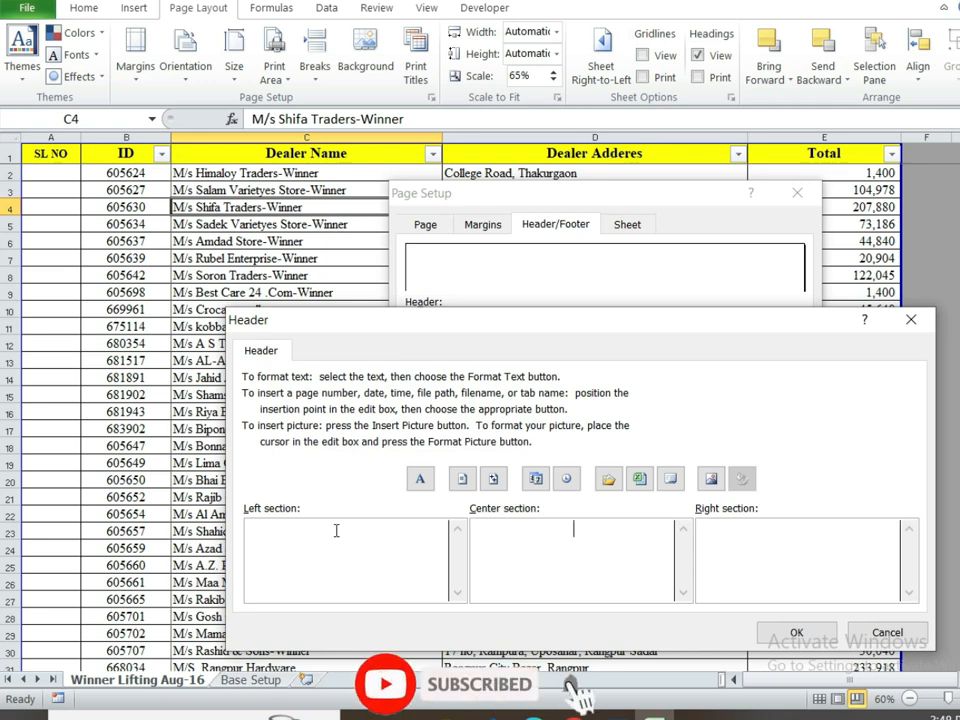
pyautogui.write('1')
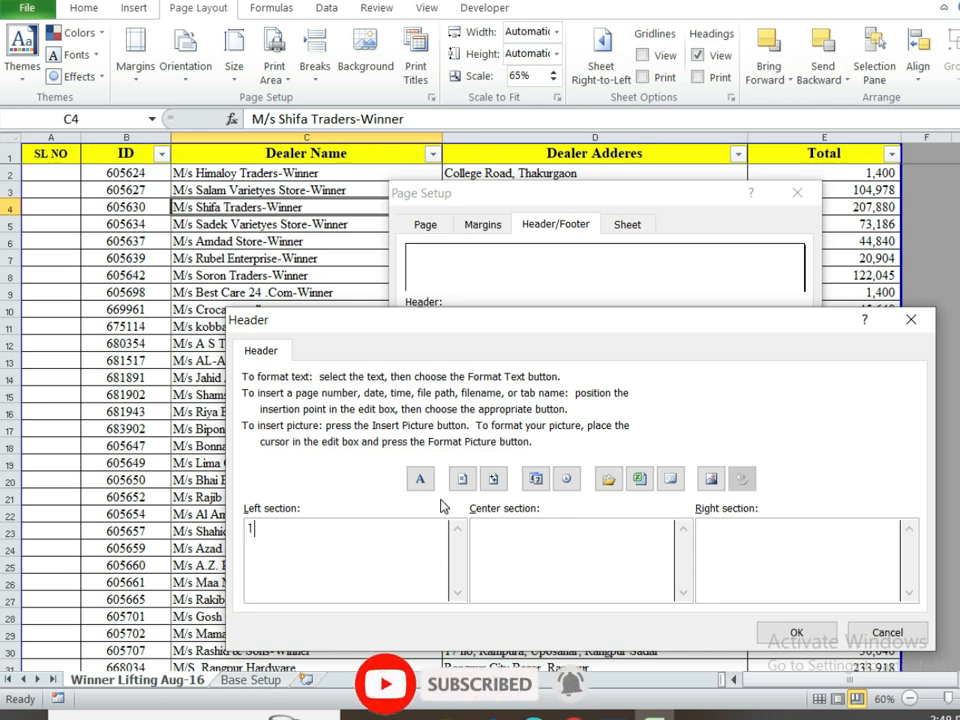
pyautogui.press('BackSpace')
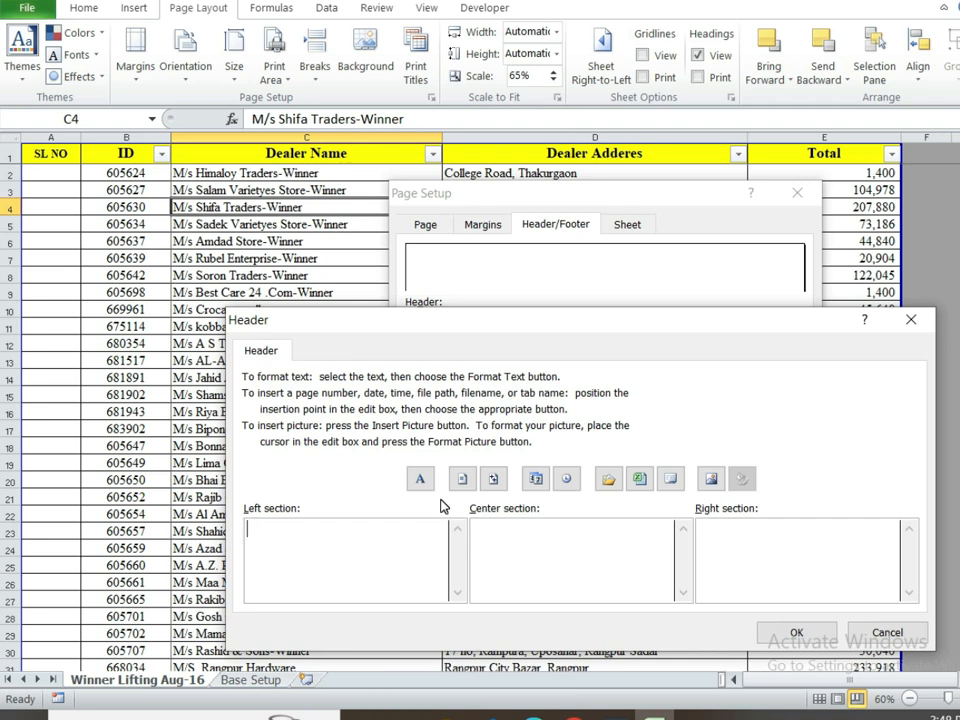
pyautogui.click(885, 632)
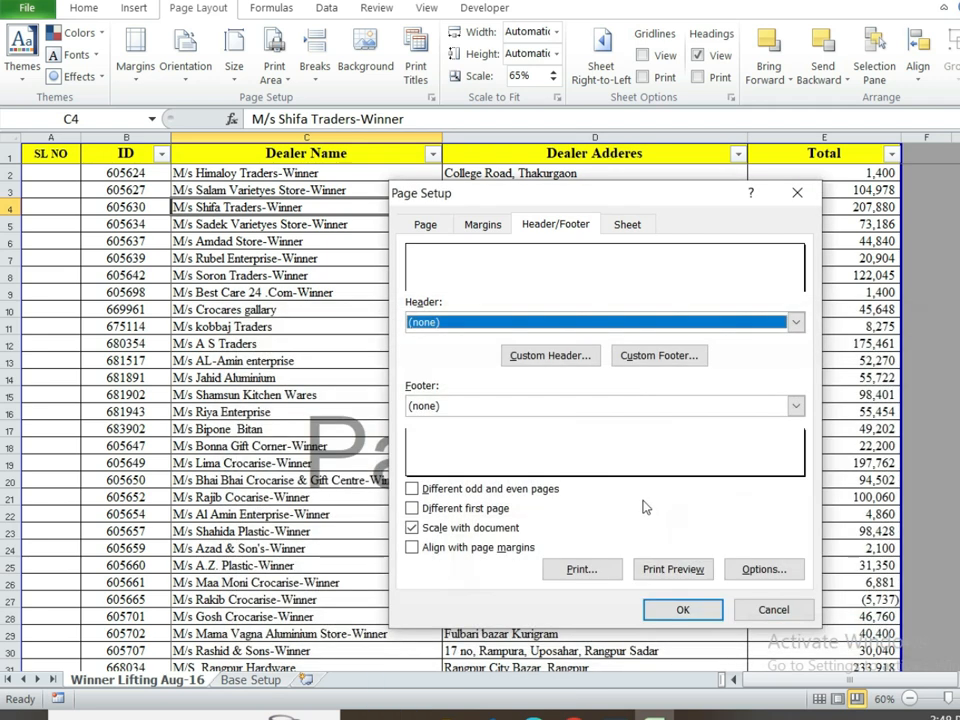
pyautogui.click(680, 612)
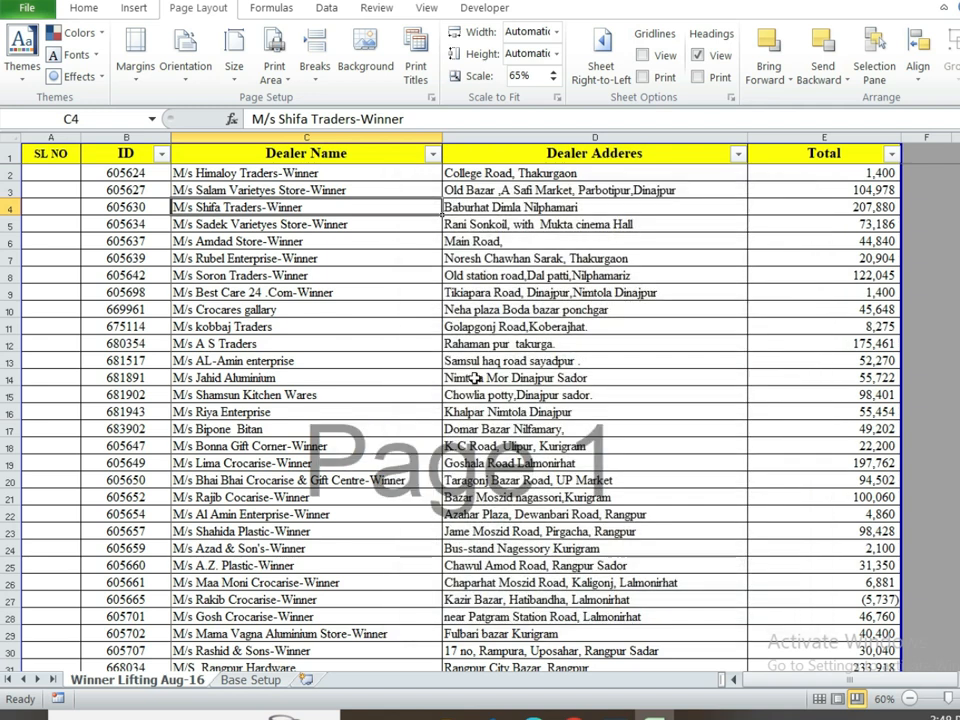
# Step: Select various cells across the SL NO, ID and dealer name columns
pyautogui.click(439, 222)
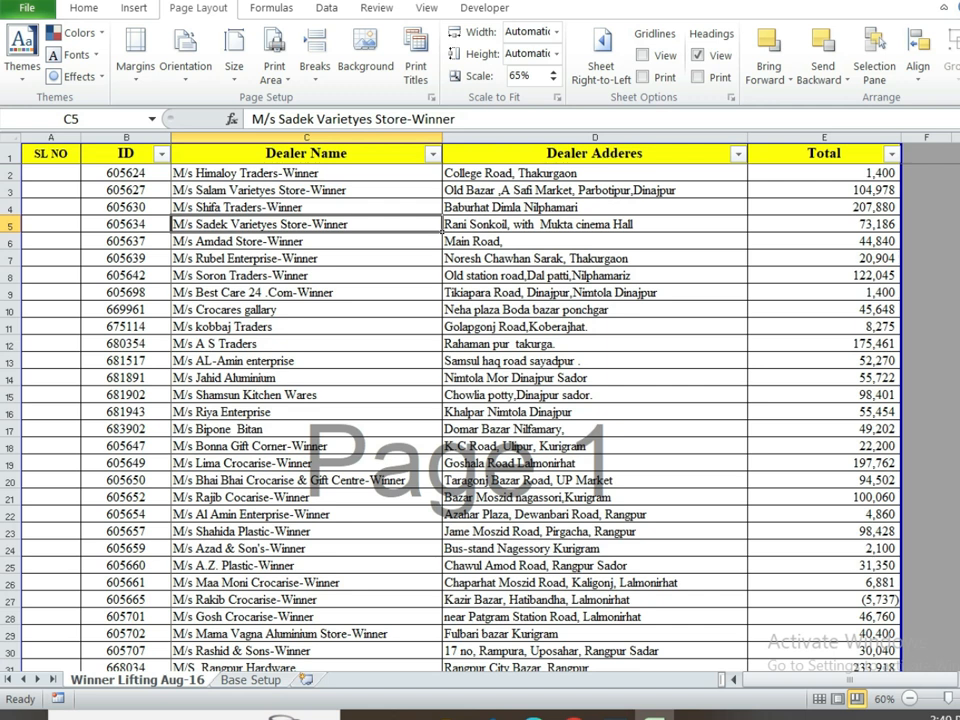
pyautogui.press('Down')
pyautogui.press('Down')
pyautogui.moveTo(55, 175); pyautogui.dragTo(39, 495)
pyautogui.click(54, 207)
pyautogui.click(40, 172)
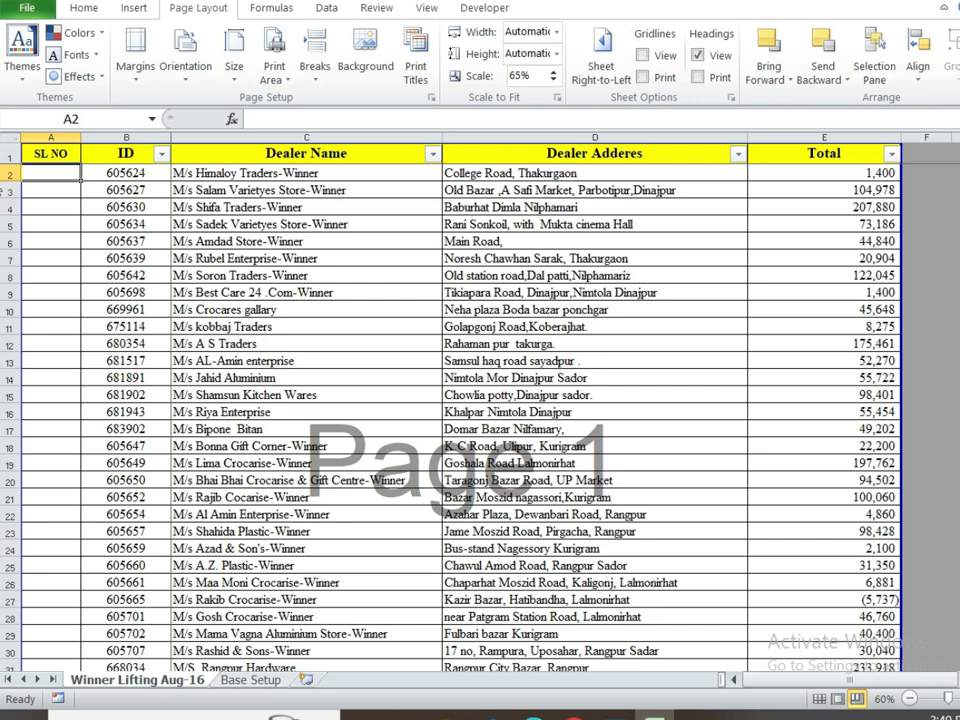
pyautogui.click(176, 189)
pyautogui.click(112, 172)
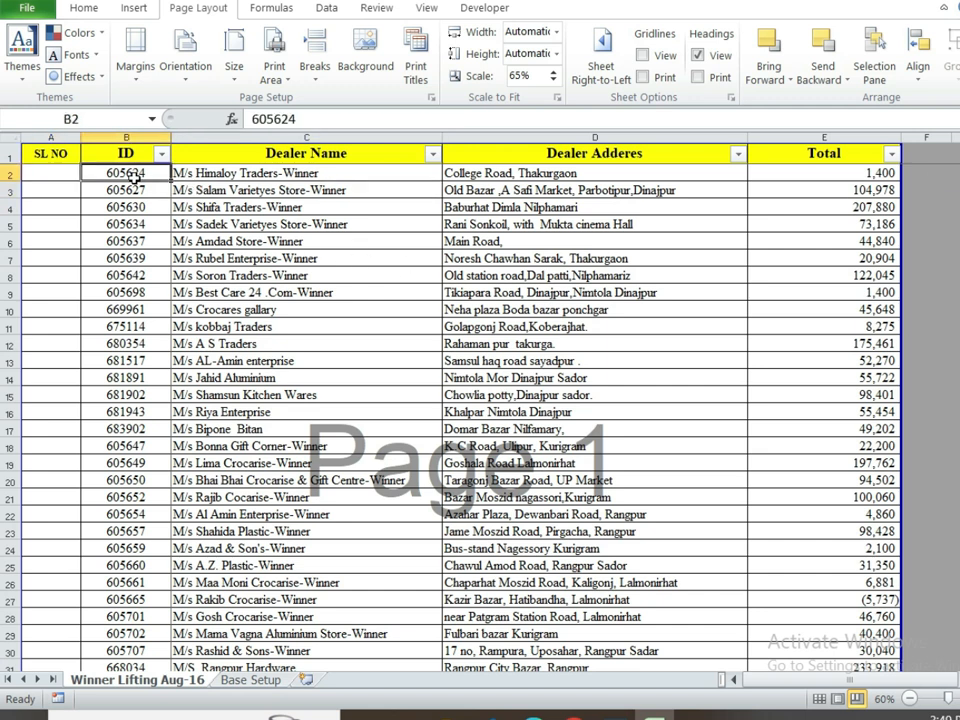
# Step: Enter 1 in cell A2 under SL NO
pyautogui.click(61, 170)
pyautogui.write('1')
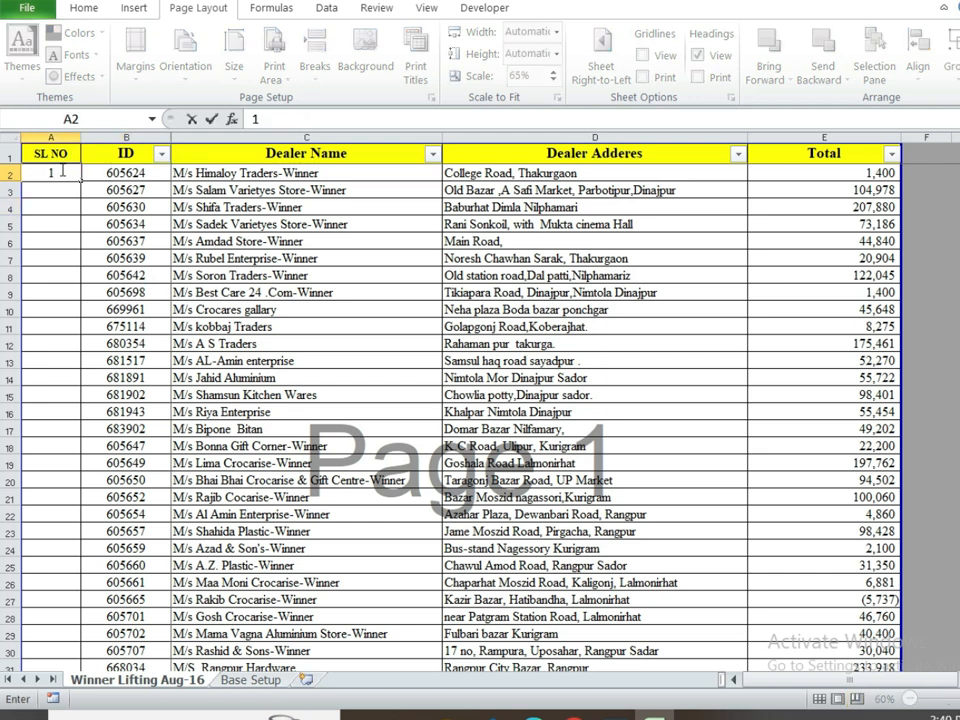
pyautogui.click(68, 242)
pyautogui.click(63, 177)
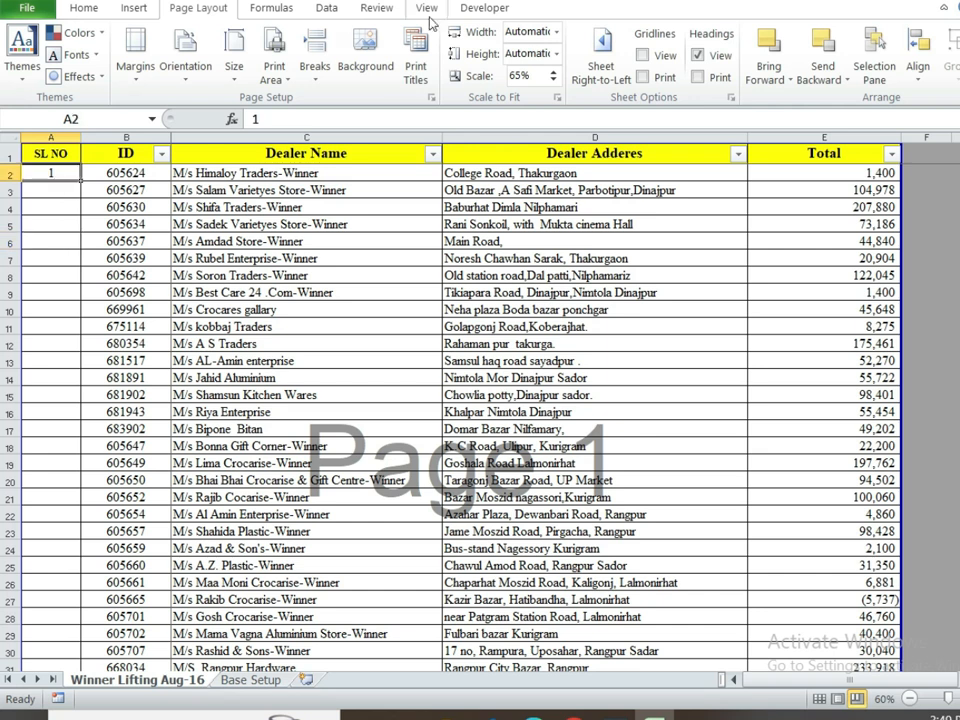
pyautogui.click(70, 7)
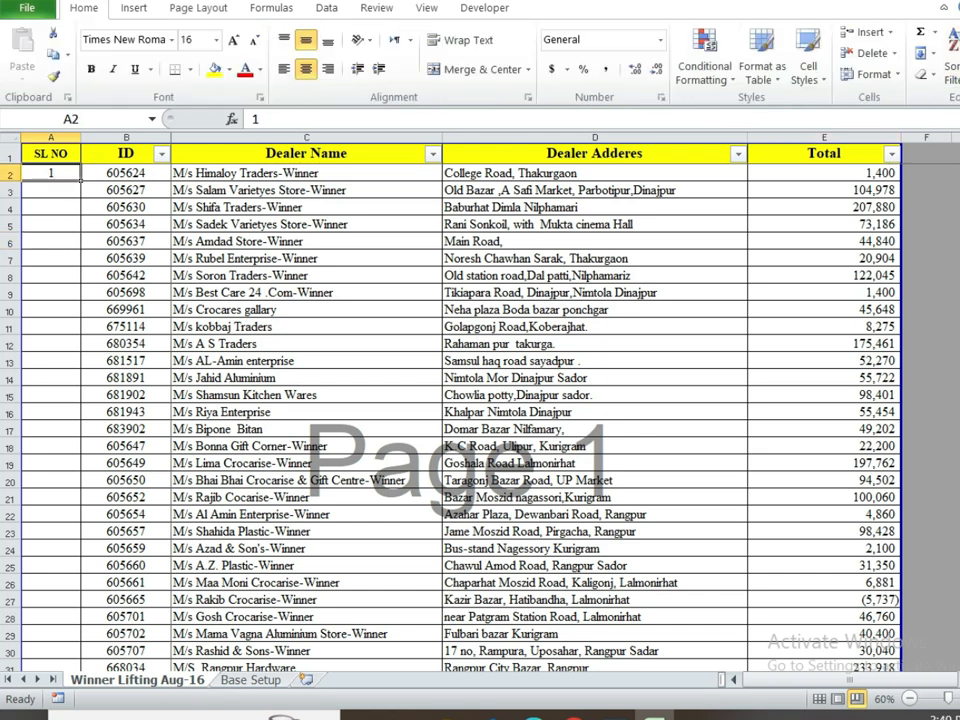
# Step: Fill SL NO from A2 as a linear column series, step 1, stop value 300
pyautogui.click(934, 54)
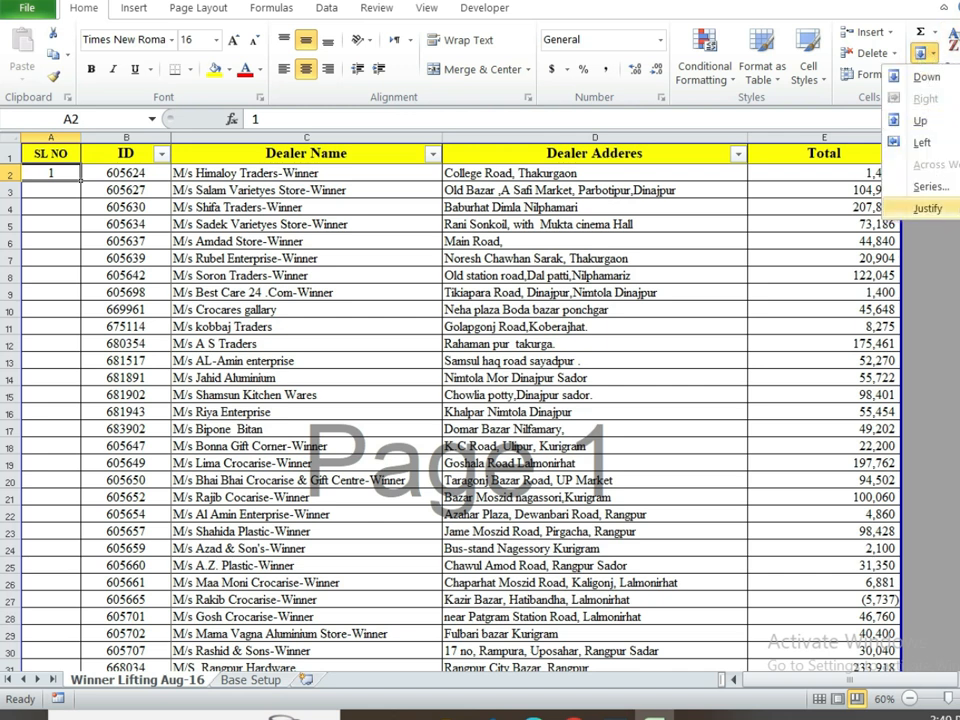
pyautogui.click(950, 187)
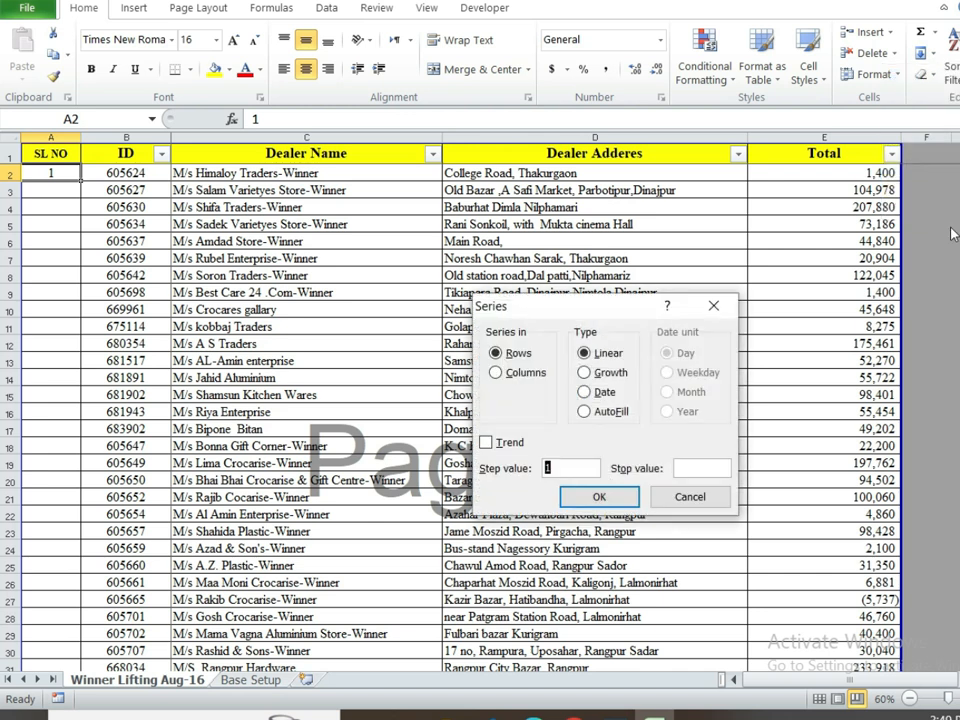
pyautogui.click(516, 379)
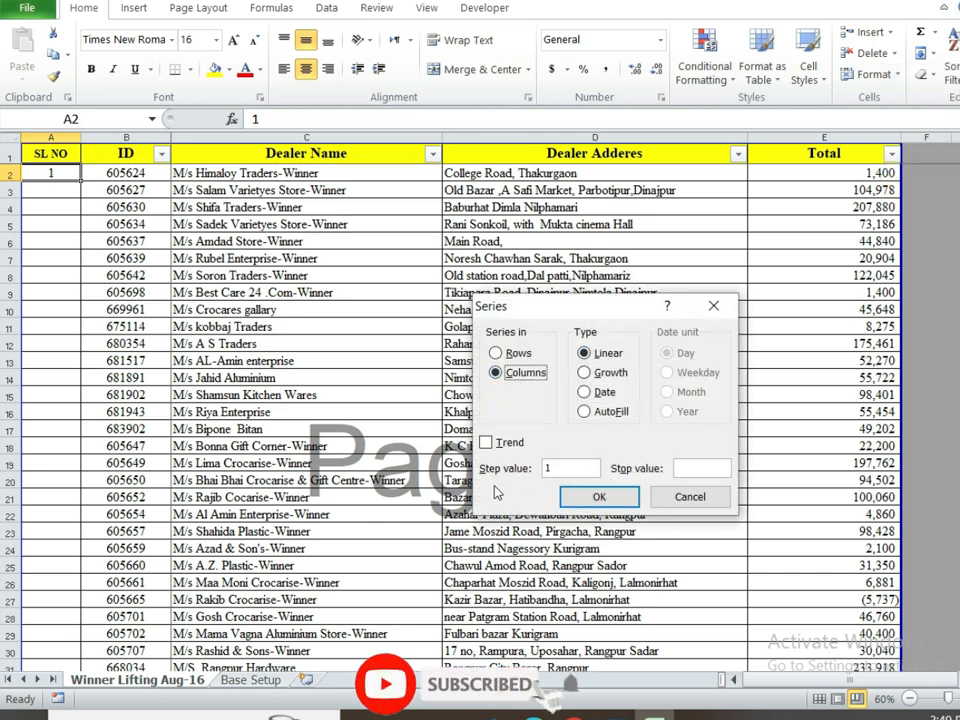
pyautogui.click(692, 469)
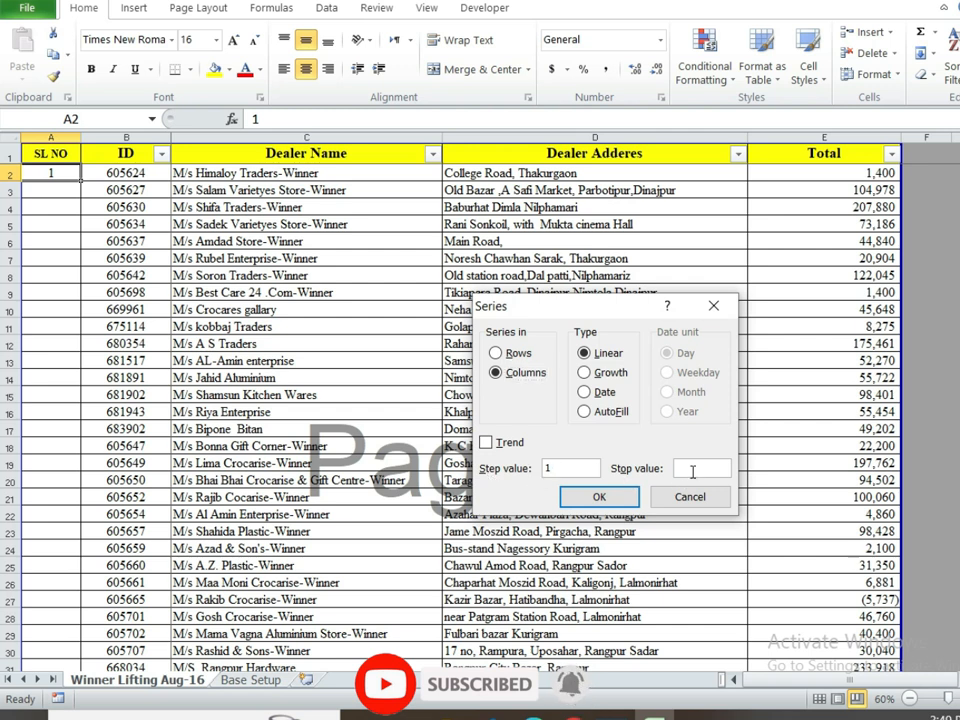
pyautogui.write('300')
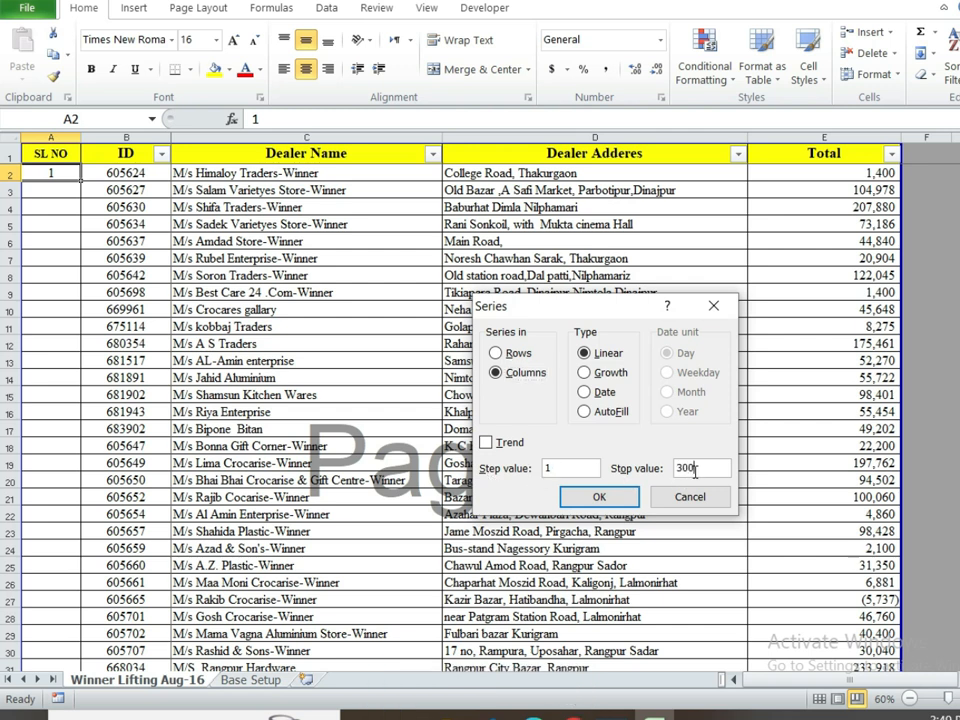
pyautogui.click(599, 497)
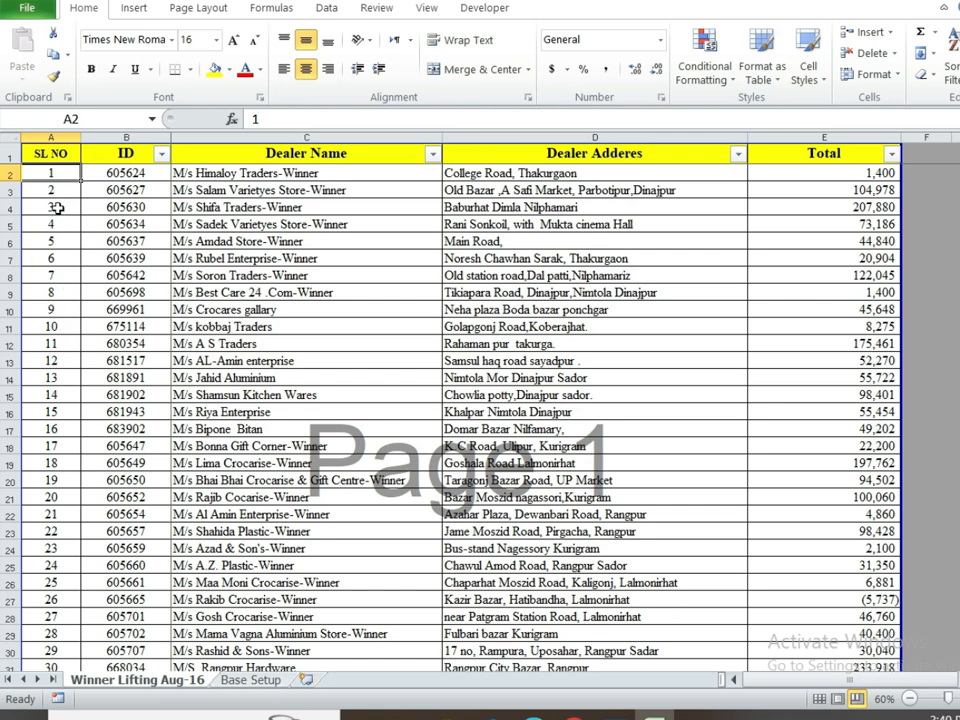
pyautogui.moveTo(959, 168)
pyautogui.mouseDown()
pyautogui.moveTo(959, 243)
pyautogui.moveTo(959, 166)
pyautogui.mouseUp()
pyautogui.moveTo(959, 180); pyautogui.dragTo(959, 573)
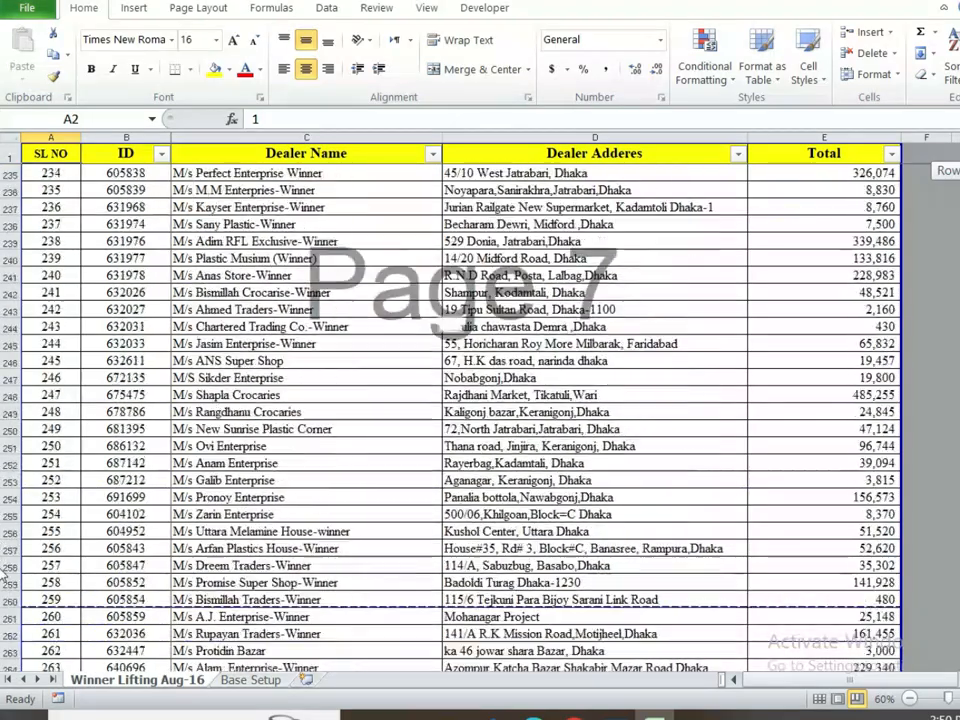